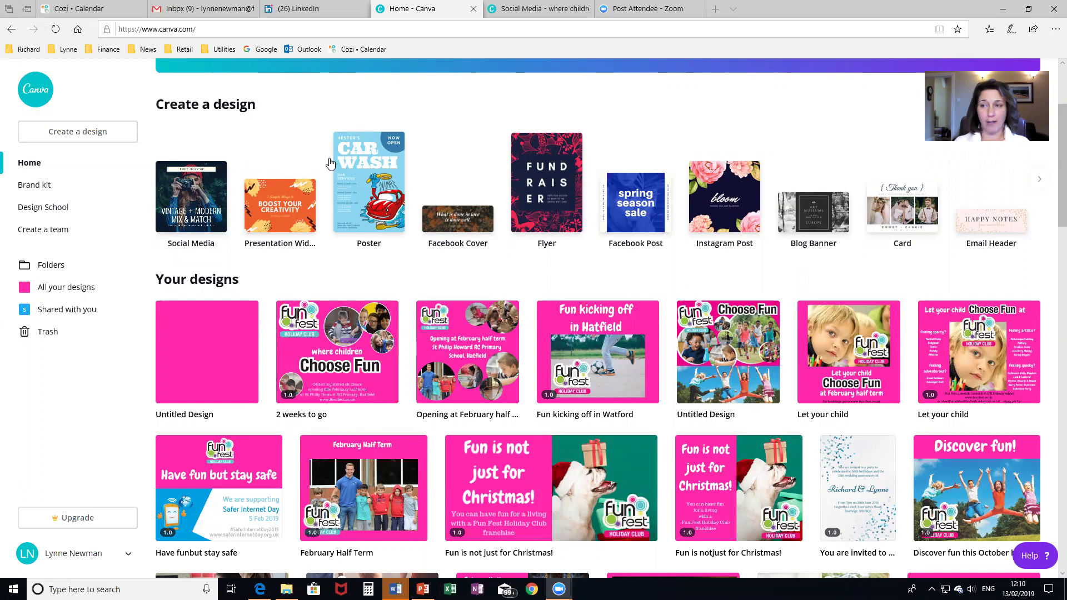
# Create a blank Social Media design and set its background colour to #ff28ab.
pyautogui.click(204, 195)
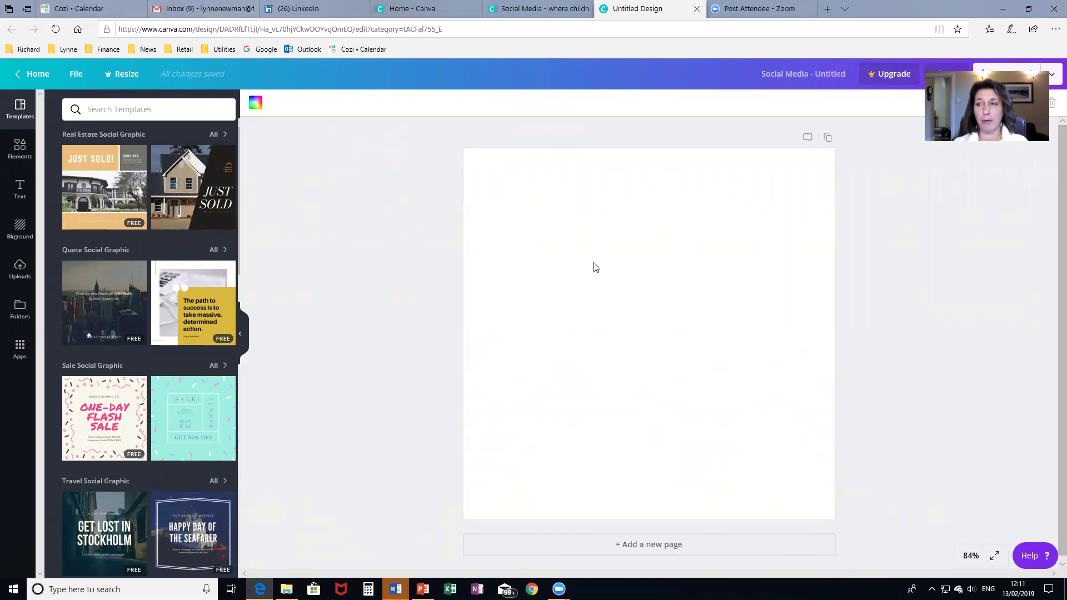
pyautogui.click(256, 104)
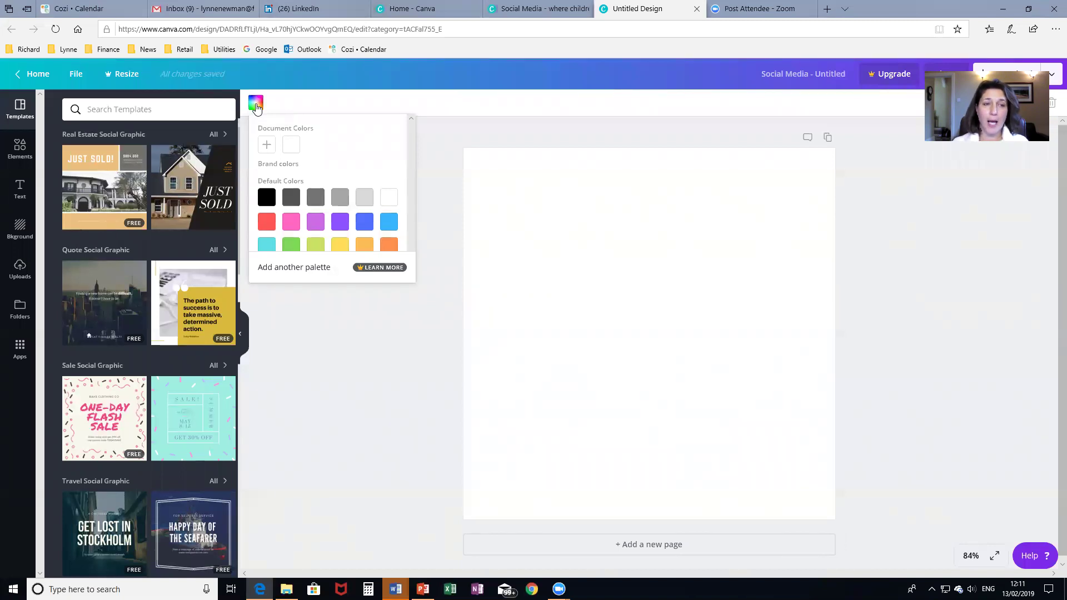
pyautogui.click(267, 146)
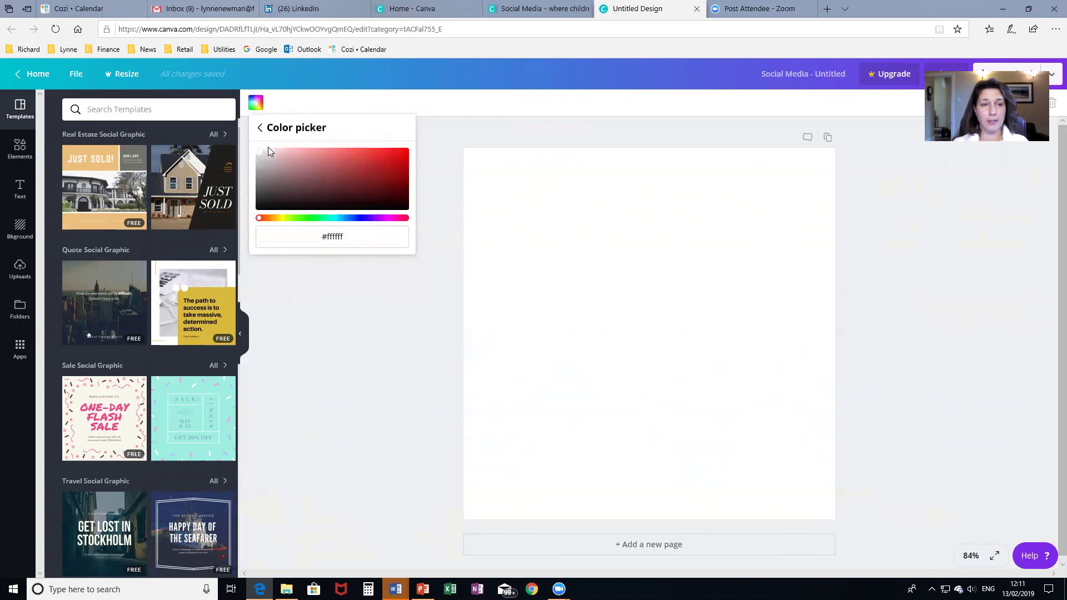
pyautogui.click(355, 236)
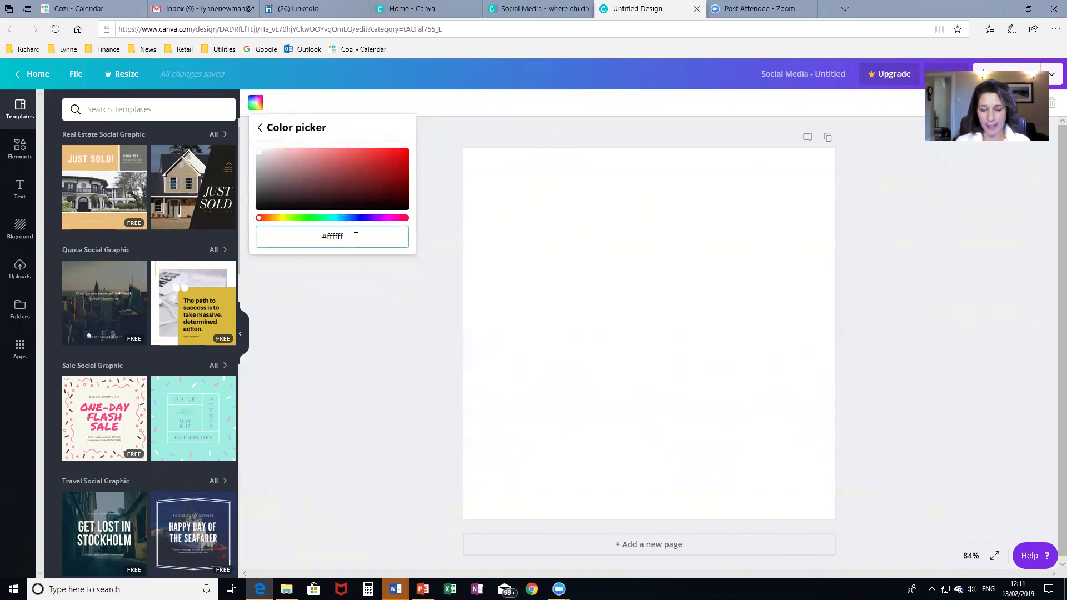
pyautogui.press('BackSpace')
pyautogui.press('BackSpace')
pyautogui.press('BackSpace')
pyautogui.press('BackSpace')
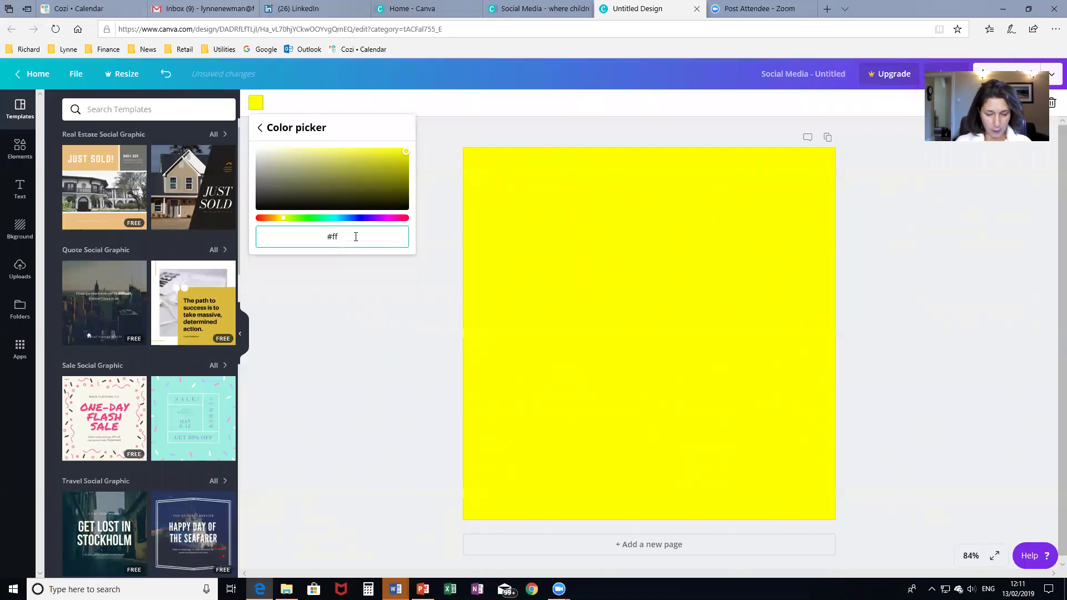
pyautogui.write('28ab')
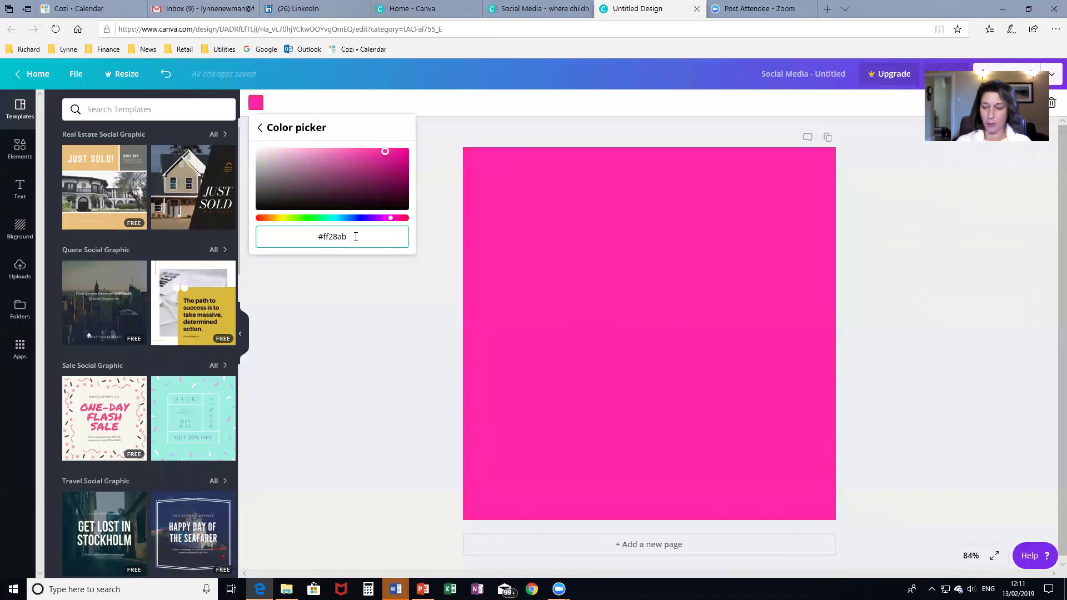
pyautogui.press('Return')
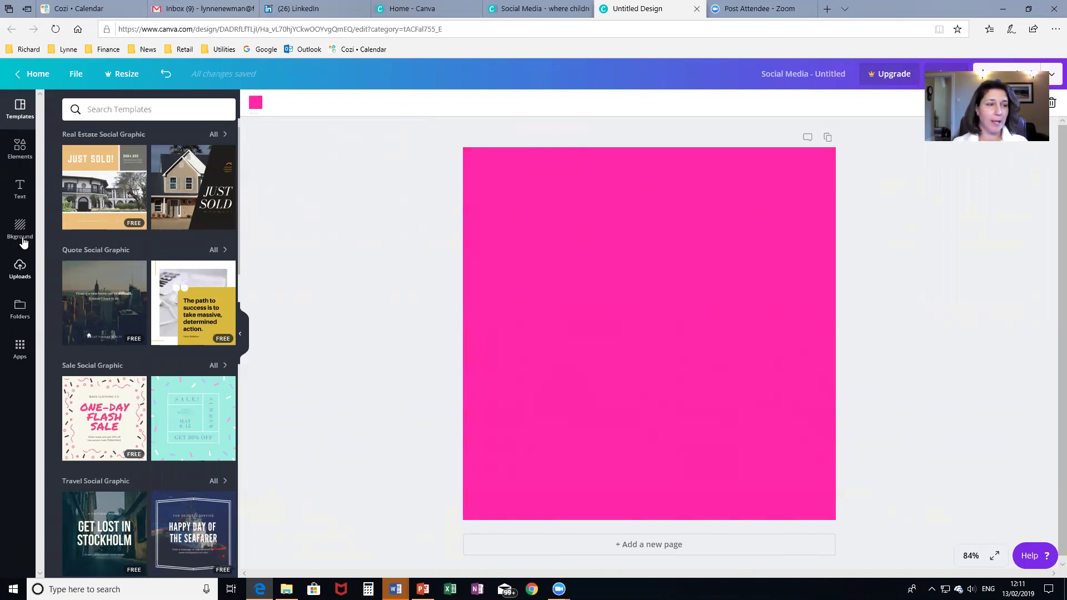
# Add the white-outlined Fun Fest Holiday Club logo with the teal banner from the uploads, shrink it, and centre it near the canvas's upper edge.
pyautogui.click(21, 273)
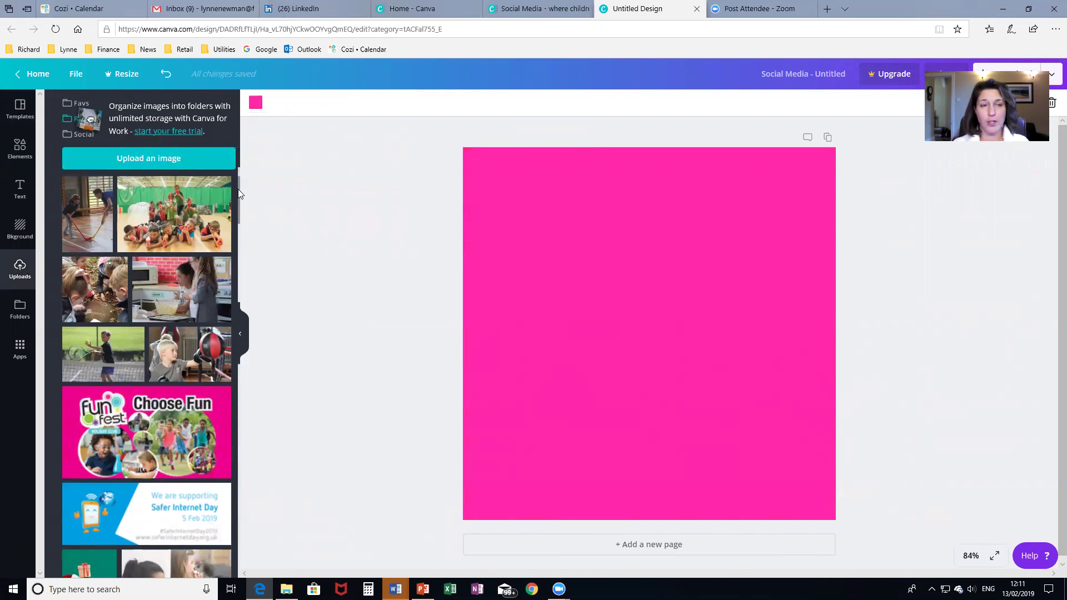
pyautogui.moveTo(239, 188); pyautogui.dragTo(239, 505)
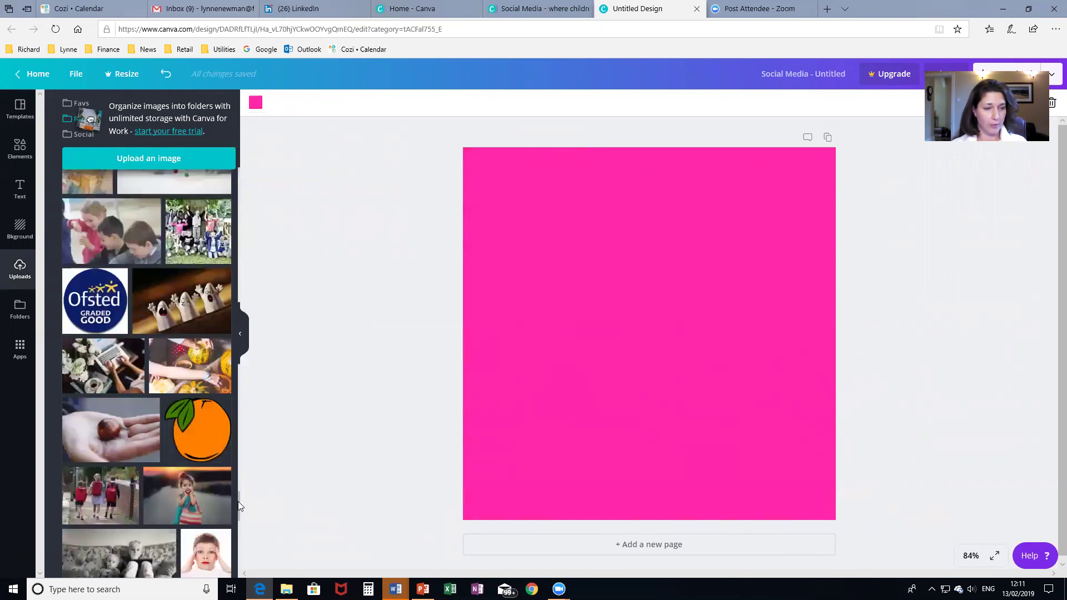
pyautogui.scroll(-10, 212, 483)
pyautogui.scroll(-5, 155, 382)
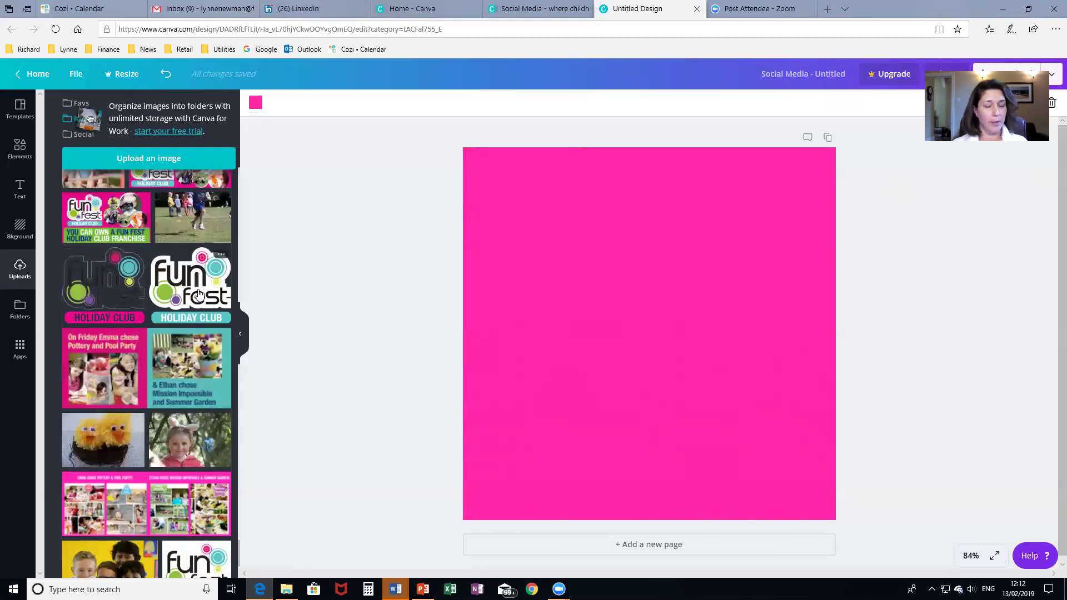
pyautogui.click(199, 293)
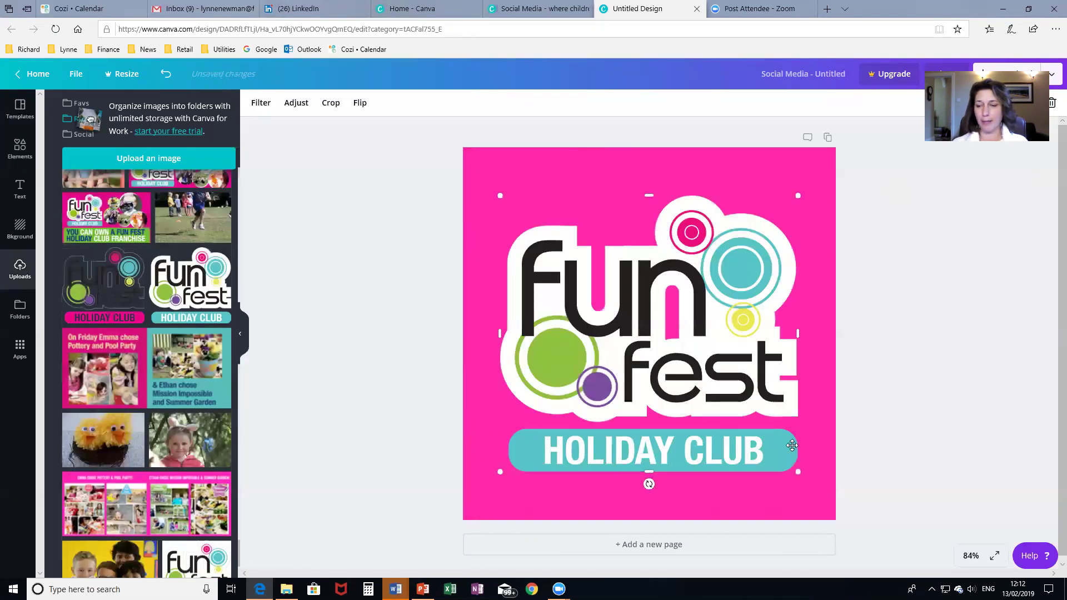
pyautogui.moveTo(798, 472); pyautogui.dragTo(628, 312)
pyautogui.moveTo(605, 243); pyautogui.dragTo(653, 252)
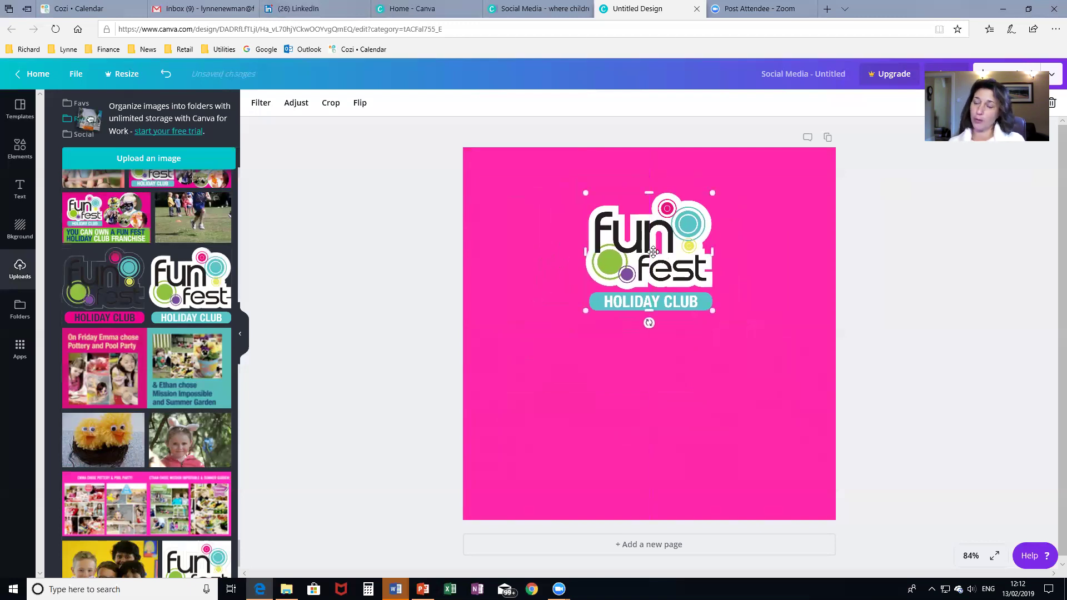
pyautogui.moveTo(640, 247); pyautogui.dragTo(641, 228)
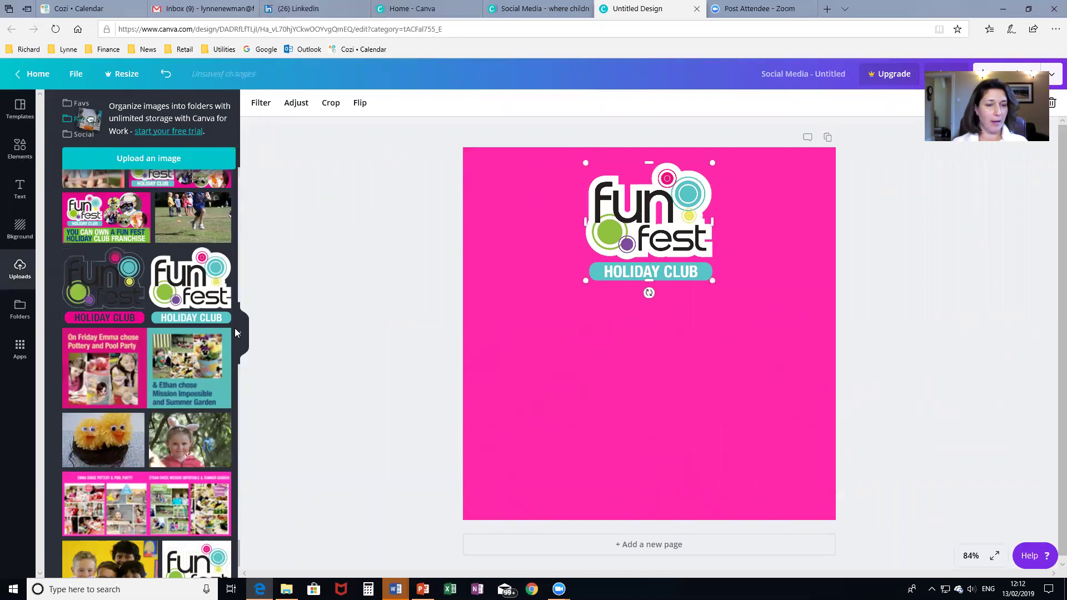
# Add a text box directly below the logo and replace its placeholder with "where children" on two lines.
pyautogui.click(21, 189)
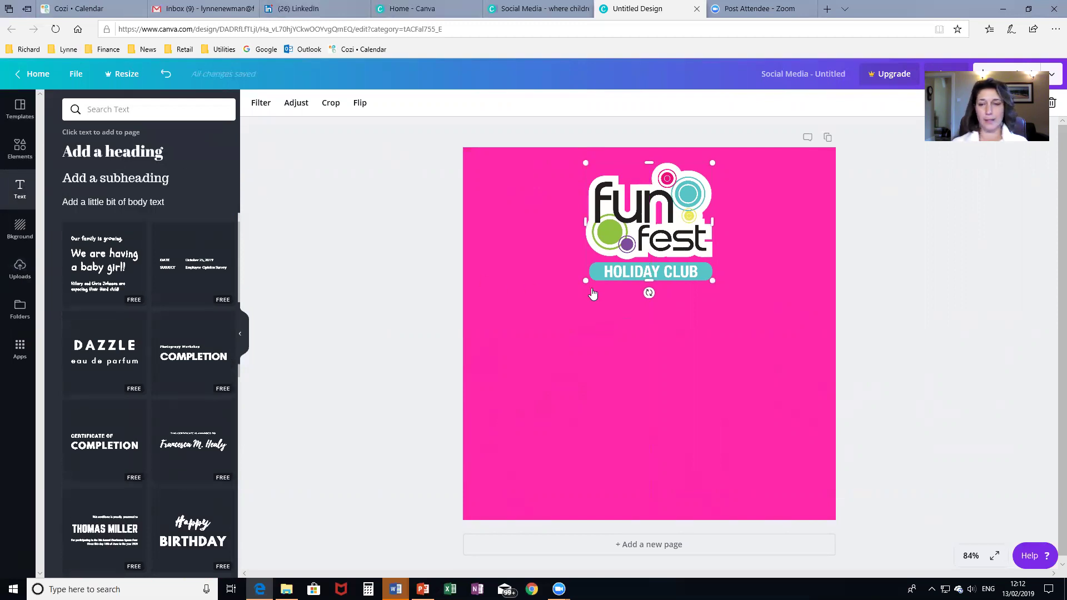
pyautogui.press('t')
pyautogui.click(631, 293)
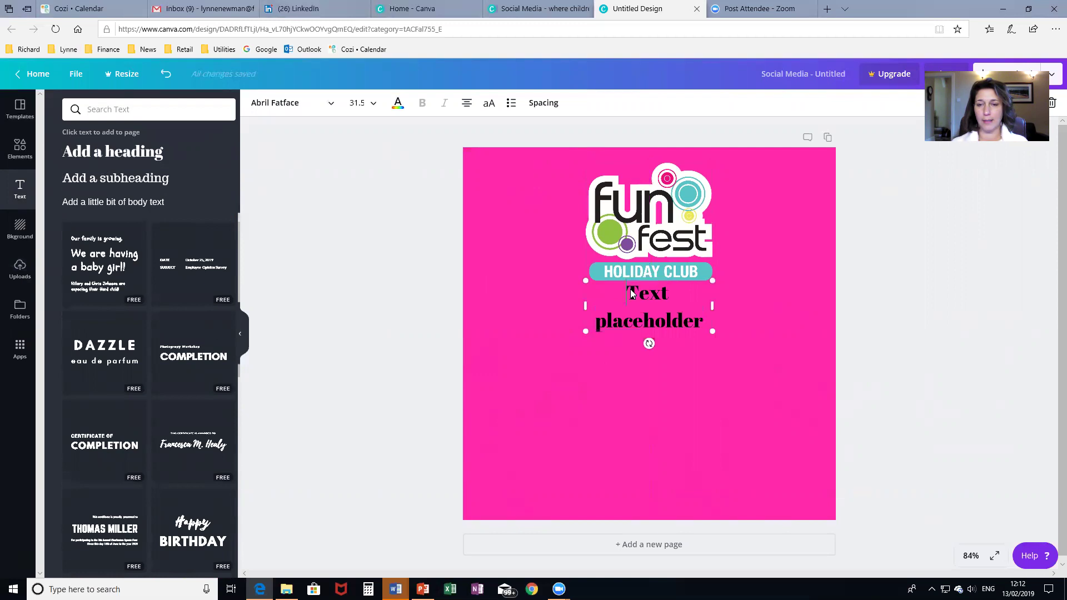
pyautogui.write('where')
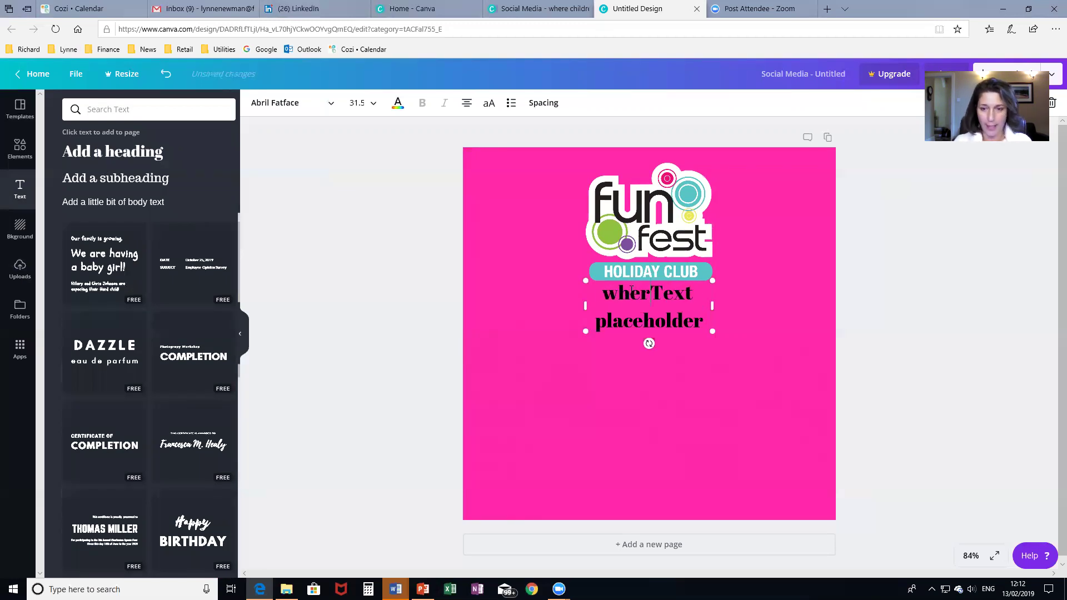
pyautogui.press('Delete')
pyautogui.press('Delete')
pyautogui.press('Delete')
pyautogui.press('Delete')
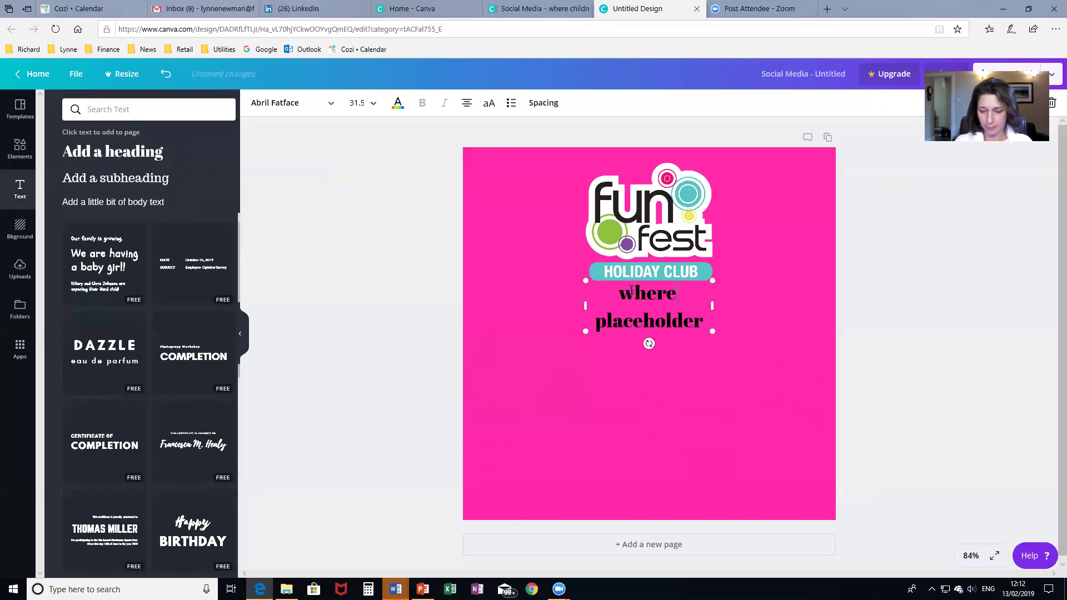
pyautogui.press('Delete')
pyautogui.press('Delete')
pyautogui.press('Delete')
pyautogui.press('Delete')
pyautogui.press('Delete')
pyautogui.press('Delete')
pyautogui.press('Delete')
pyautogui.press('Delete')
pyautogui.press('Delete')
pyautogui.press('Delete')
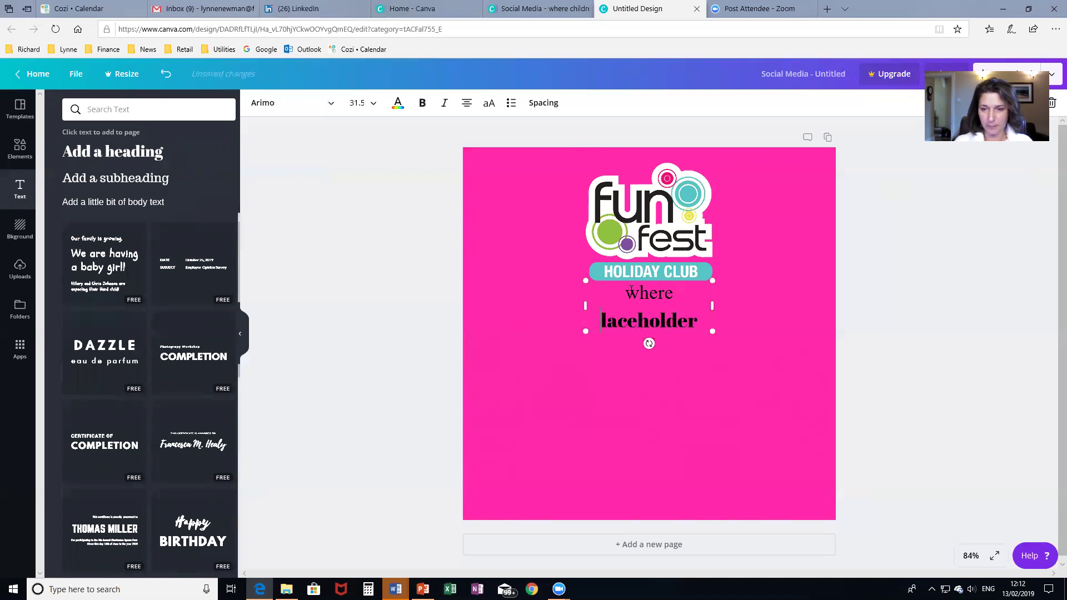
pyautogui.write('children')
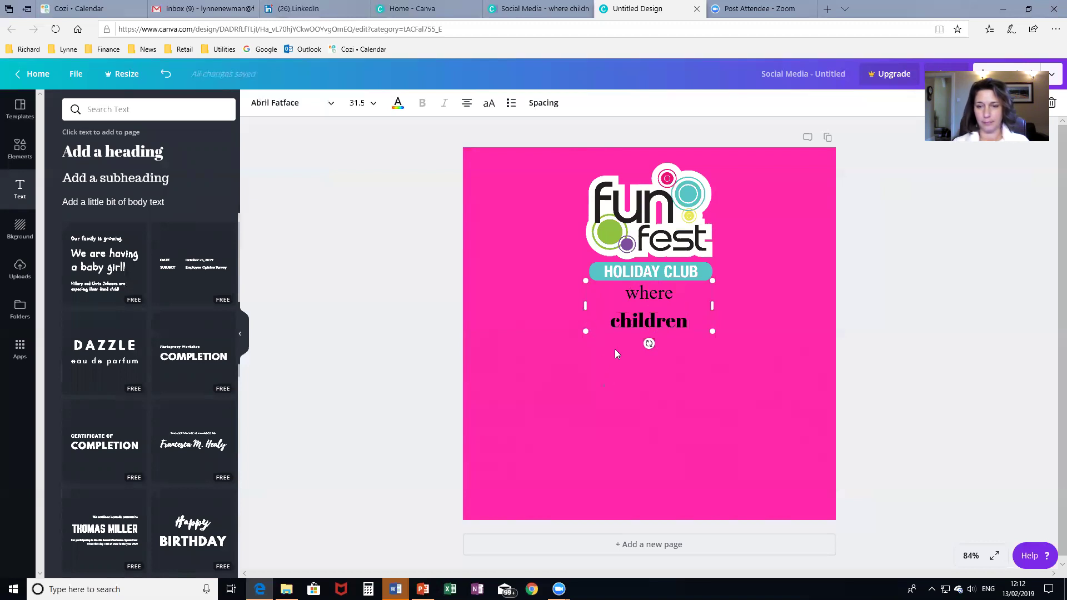
# Change all of the "where children" text to the Chewy font in white.
pyautogui.click(612, 326)
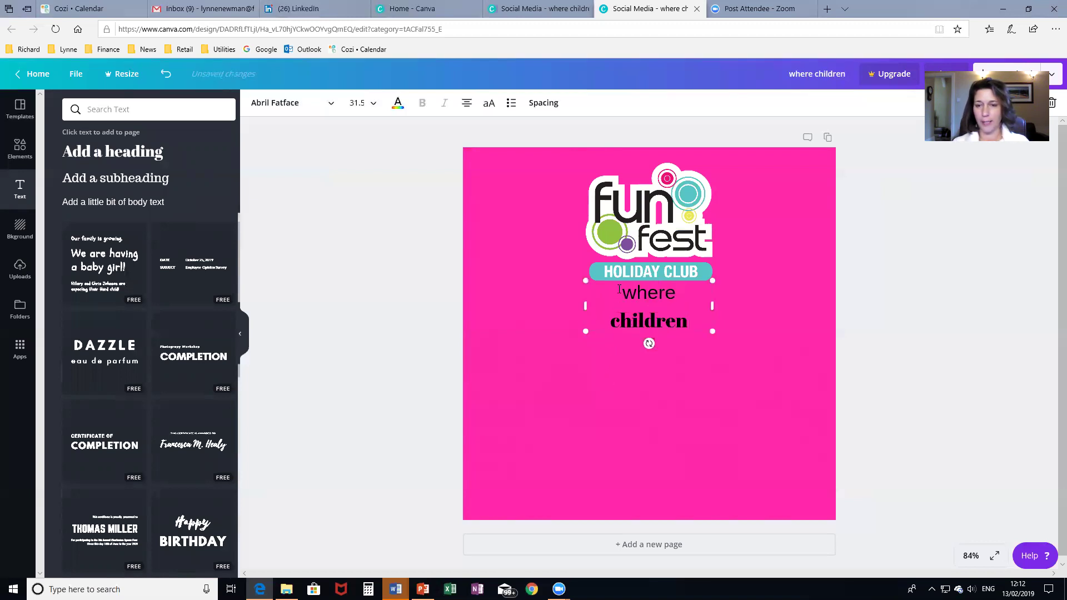
pyautogui.moveTo(638, 296); pyautogui.dragTo(688, 321)
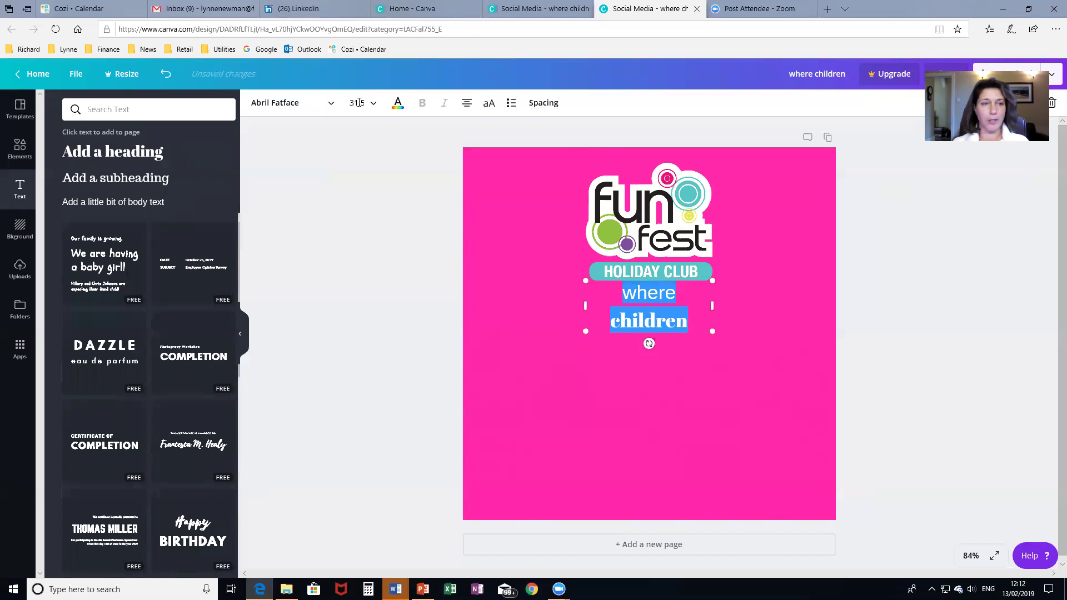
pyautogui.click(332, 105)
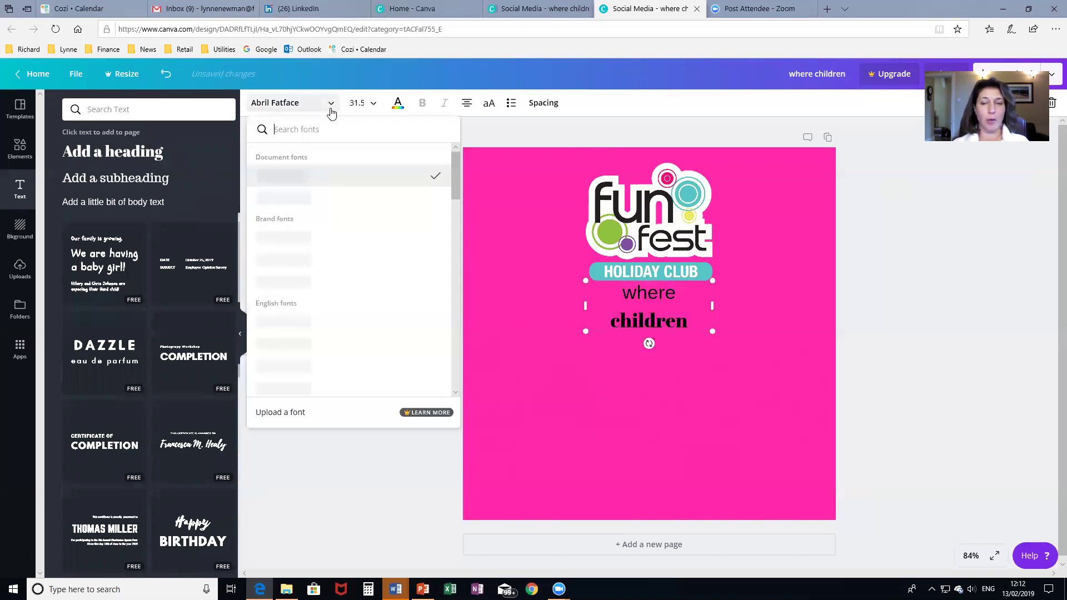
pyautogui.moveTo(455, 174); pyautogui.dragTo(450, 368)
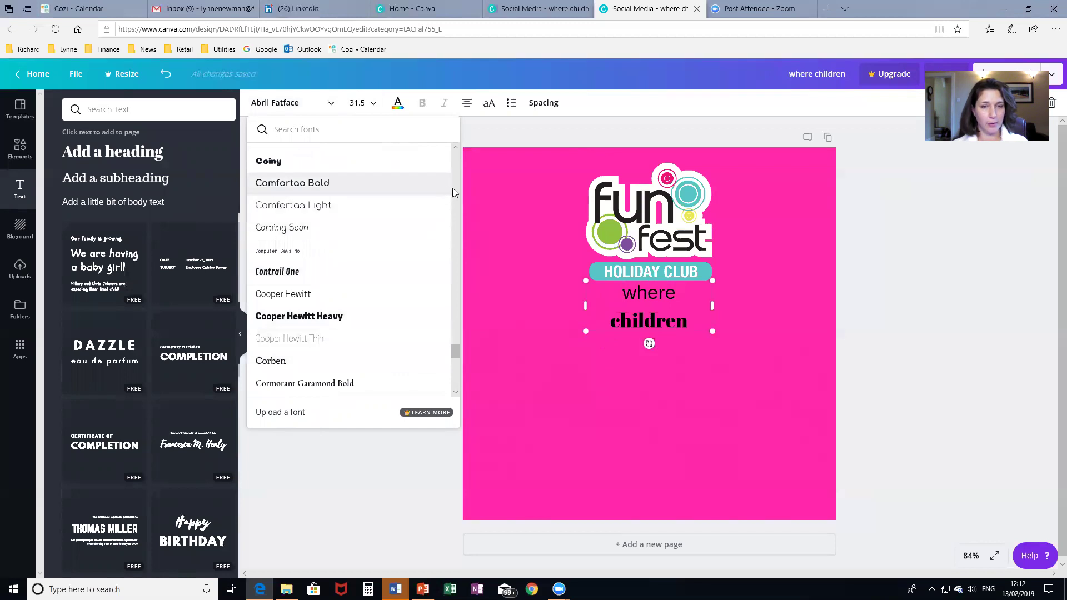
pyautogui.scroll(4, 448, 195)
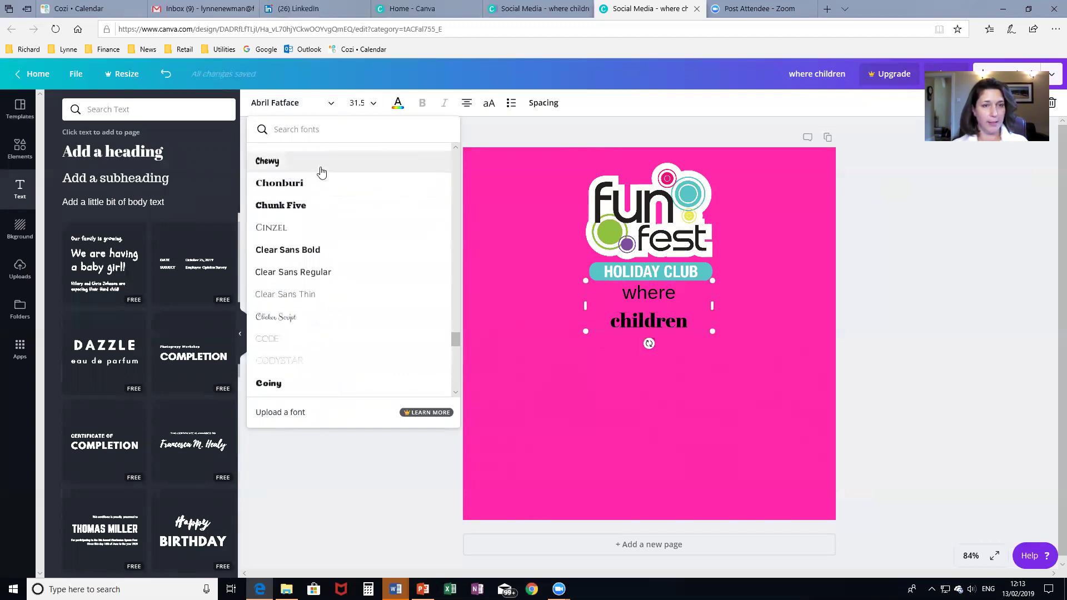
pyautogui.click(323, 167)
pyautogui.click(397, 105)
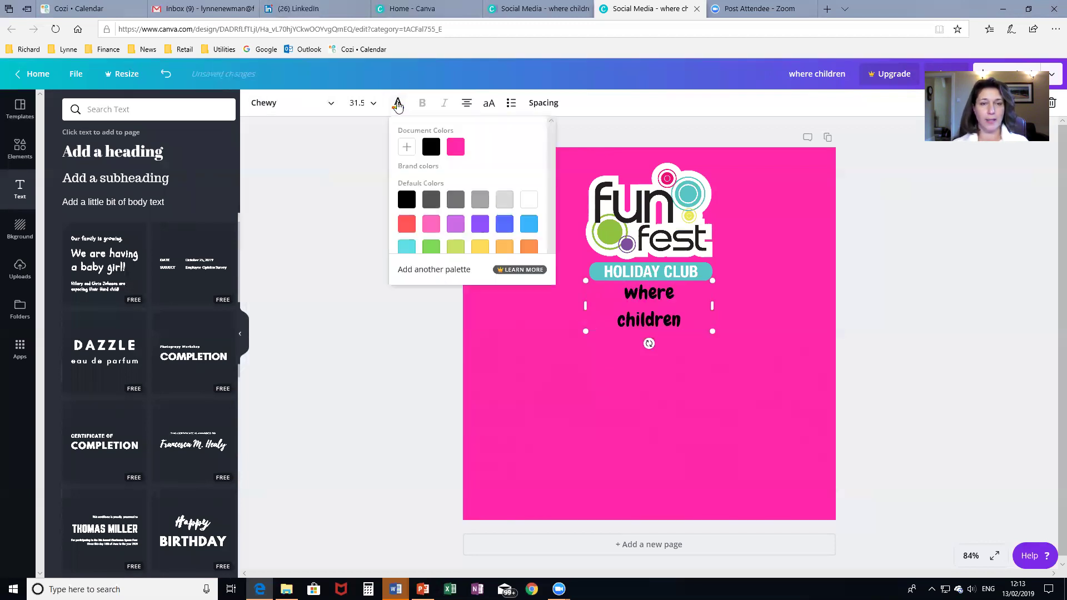
pyautogui.click(529, 201)
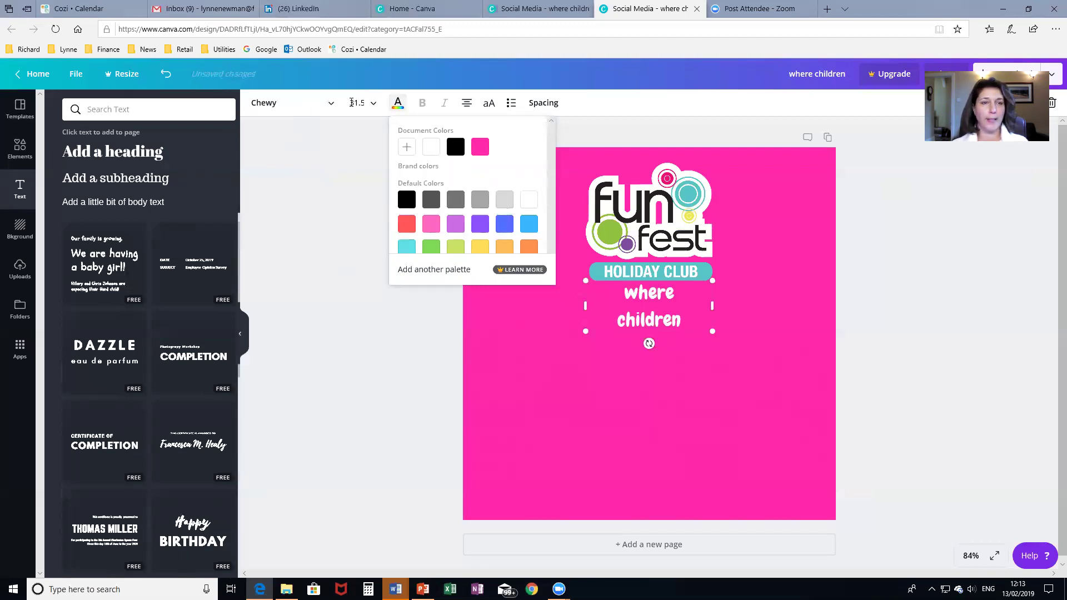
# Set the "where children" text size to 48 and move the text down to leave a gap below the logo.
pyautogui.click(380, 106)
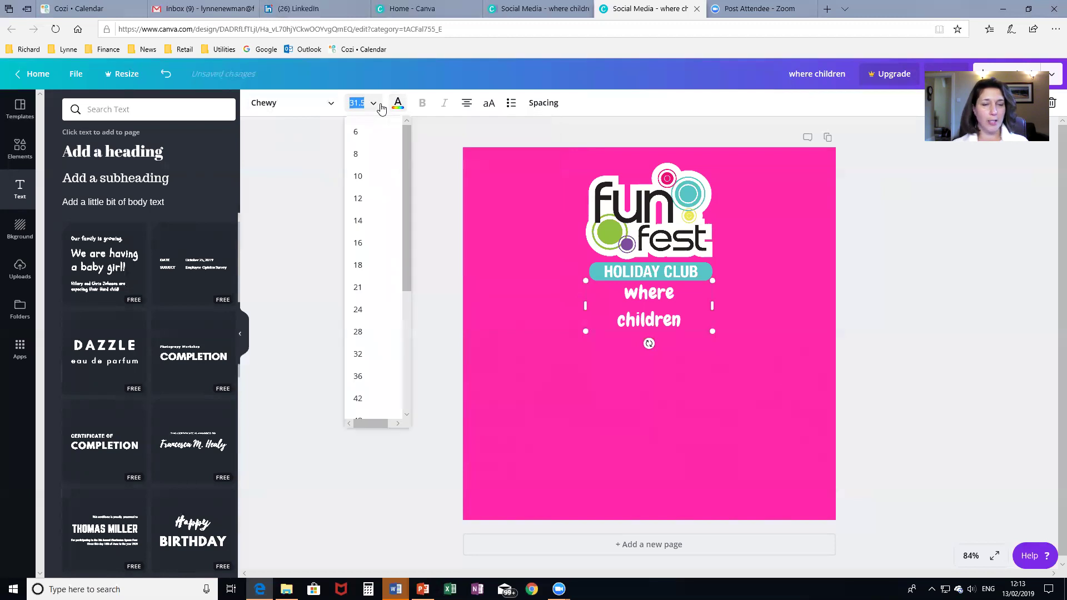
pyautogui.click(368, 398)
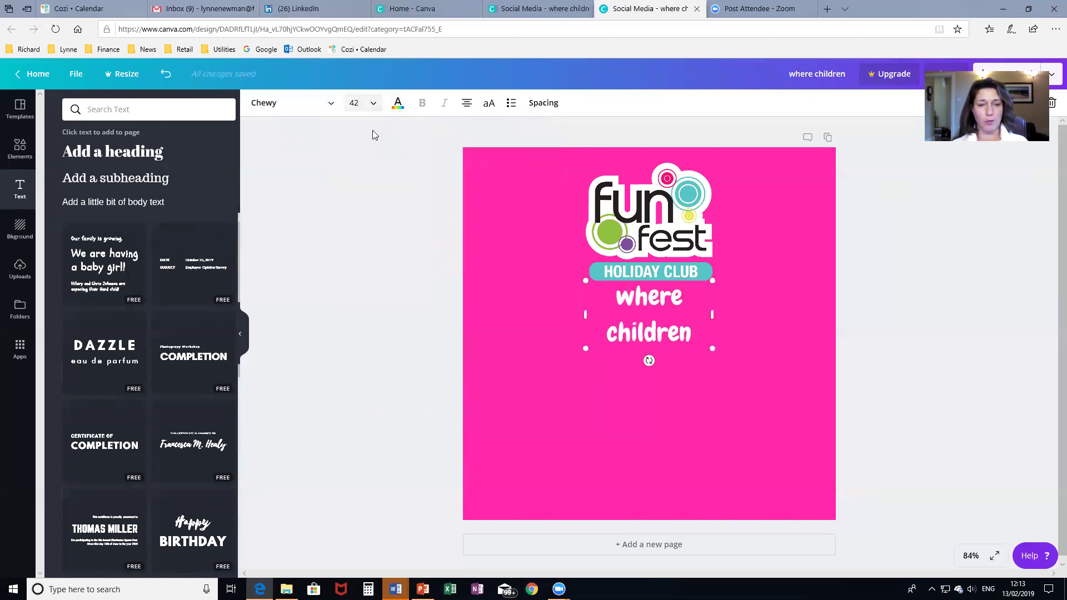
pyautogui.click(361, 103)
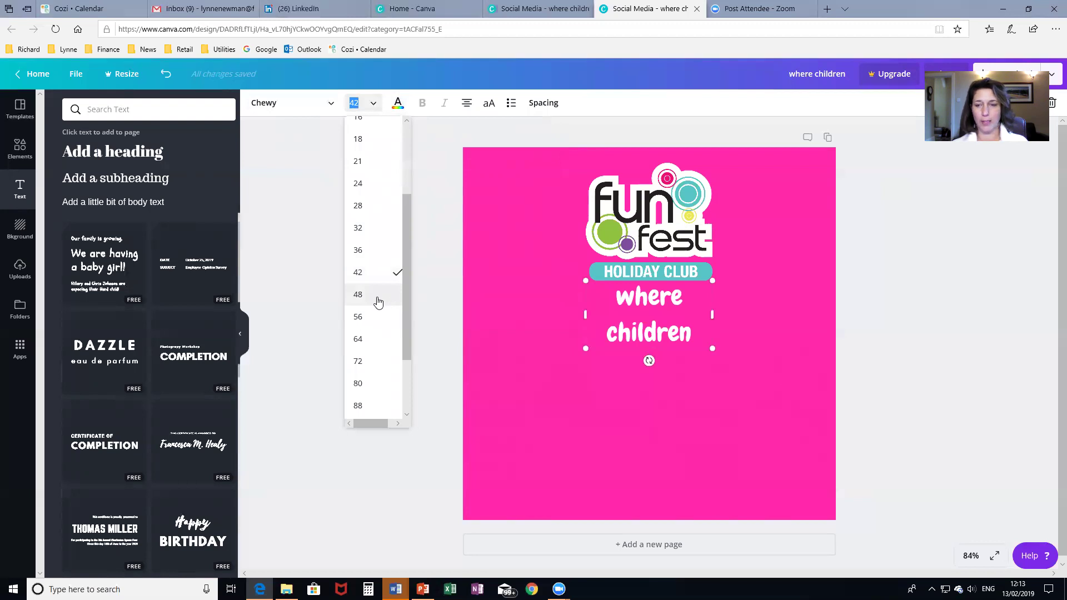
pyautogui.click(377, 300)
pyautogui.moveTo(612, 362); pyautogui.dragTo(611, 384)
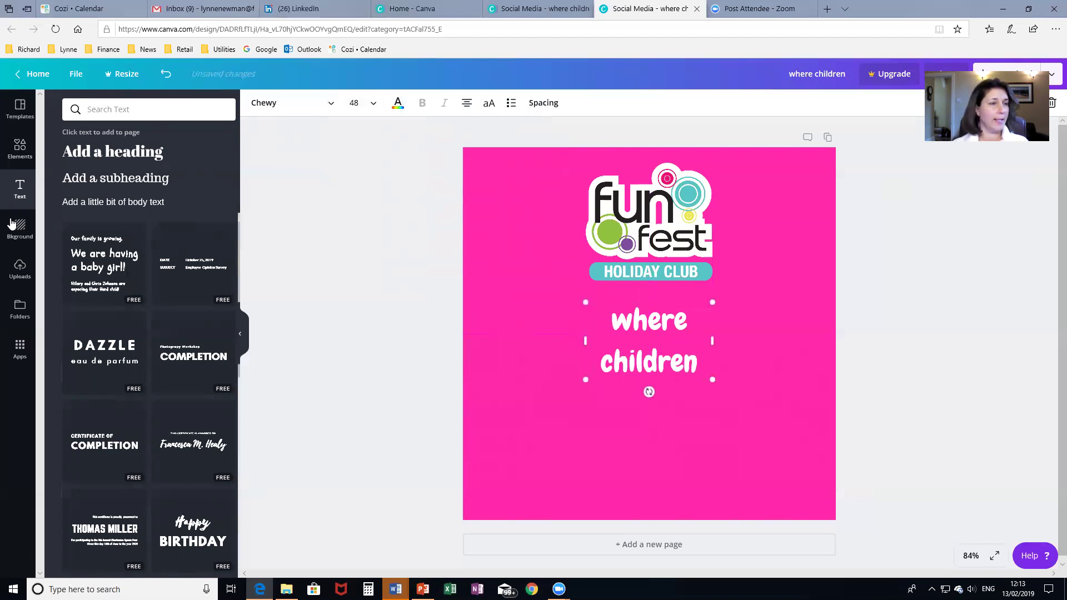
# Add the "Choose Fun" image from the uploads and place it centred below the "where children" text.
pyautogui.click(20, 270)
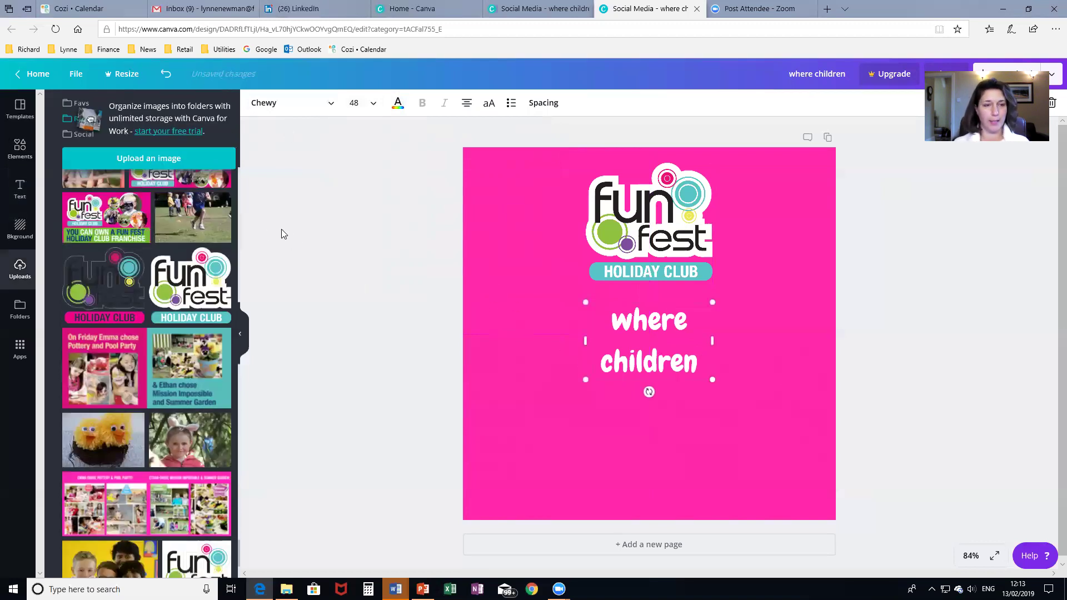
pyautogui.scroll(-15, 239, 206)
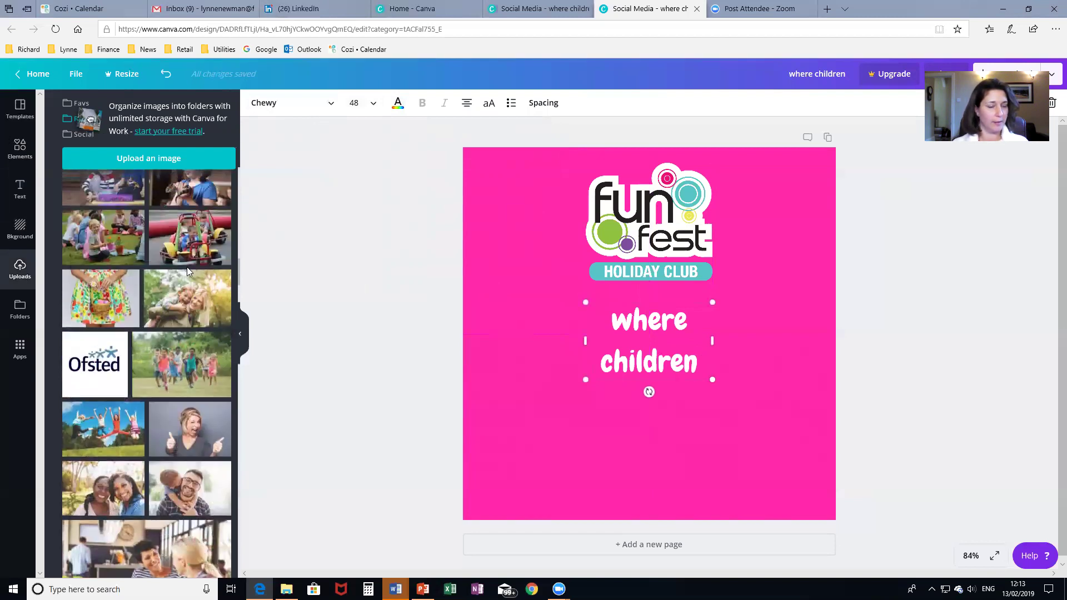
pyautogui.scroll(-15, 188, 272)
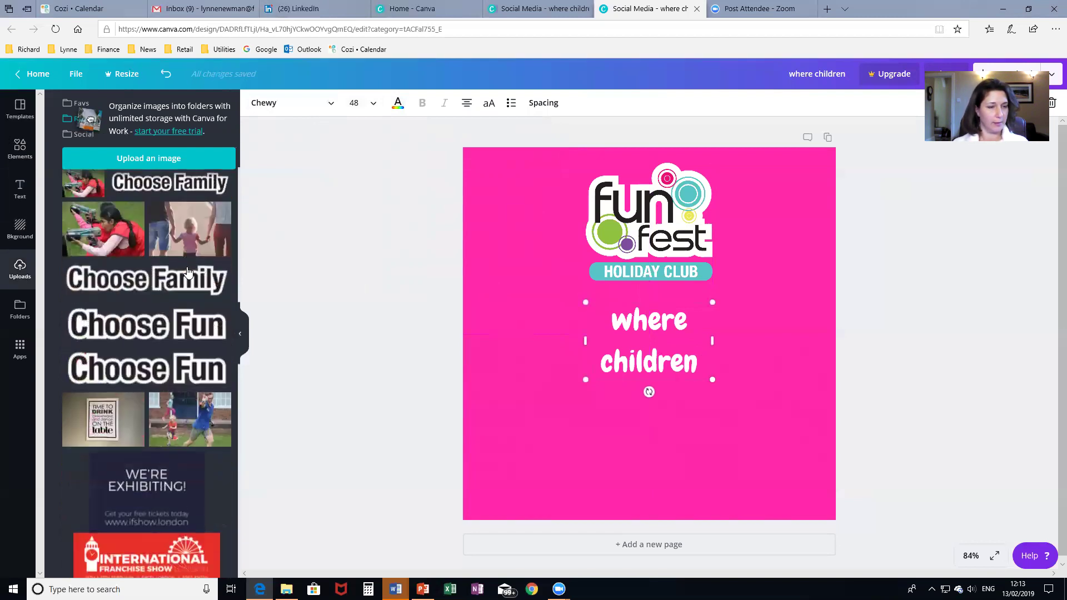
pyautogui.click(155, 336)
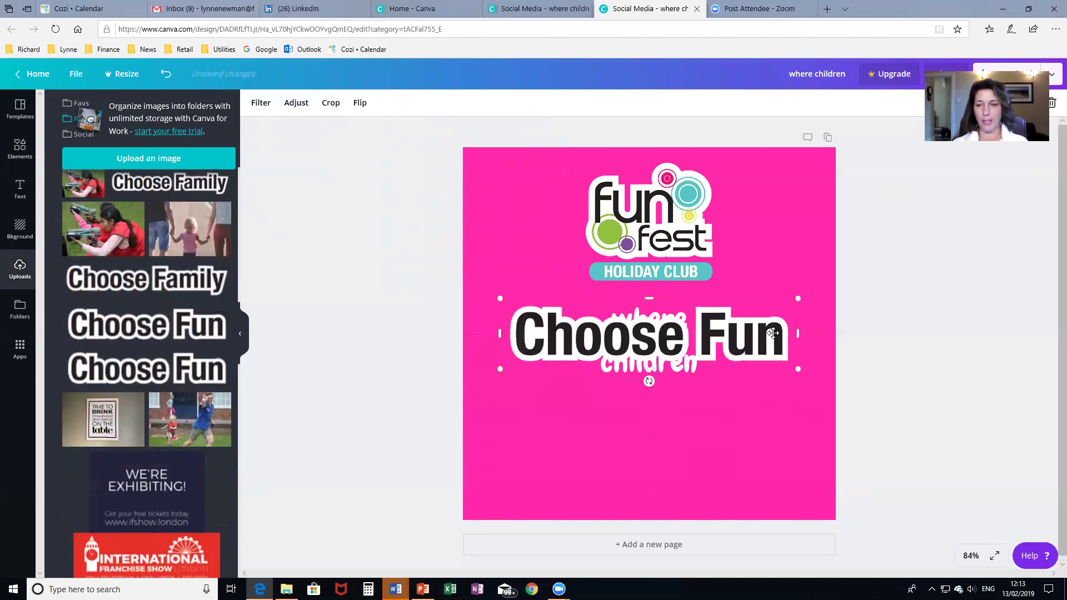
pyautogui.moveTo(762, 320); pyautogui.dragTo(762, 395)
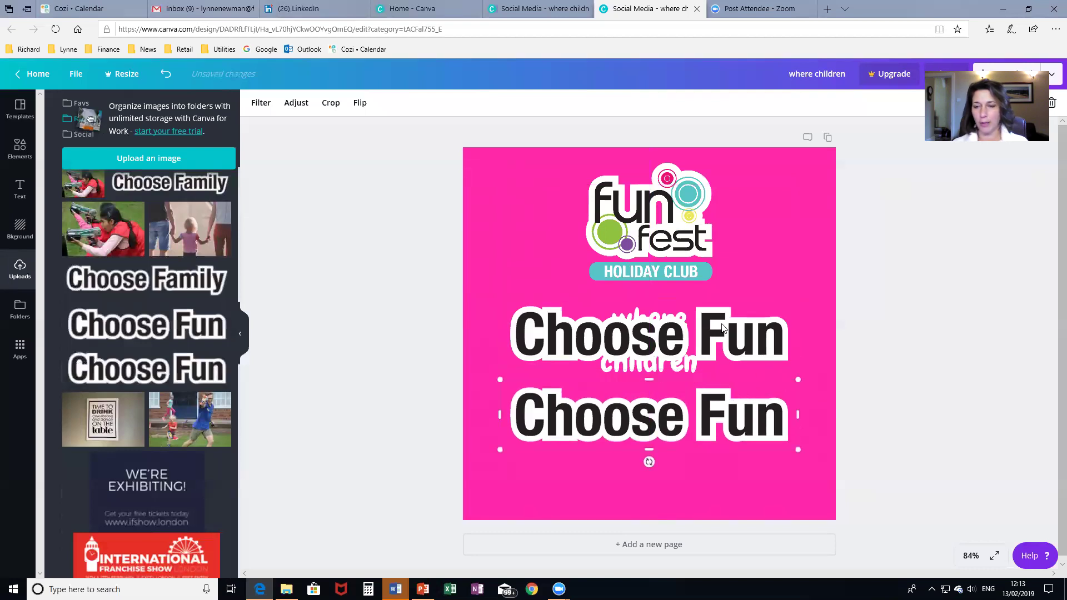
# Delete the duplicate "Choose Fun" image that covers the "where children" text.
pyautogui.click(760, 340)
pyautogui.press('Delete')
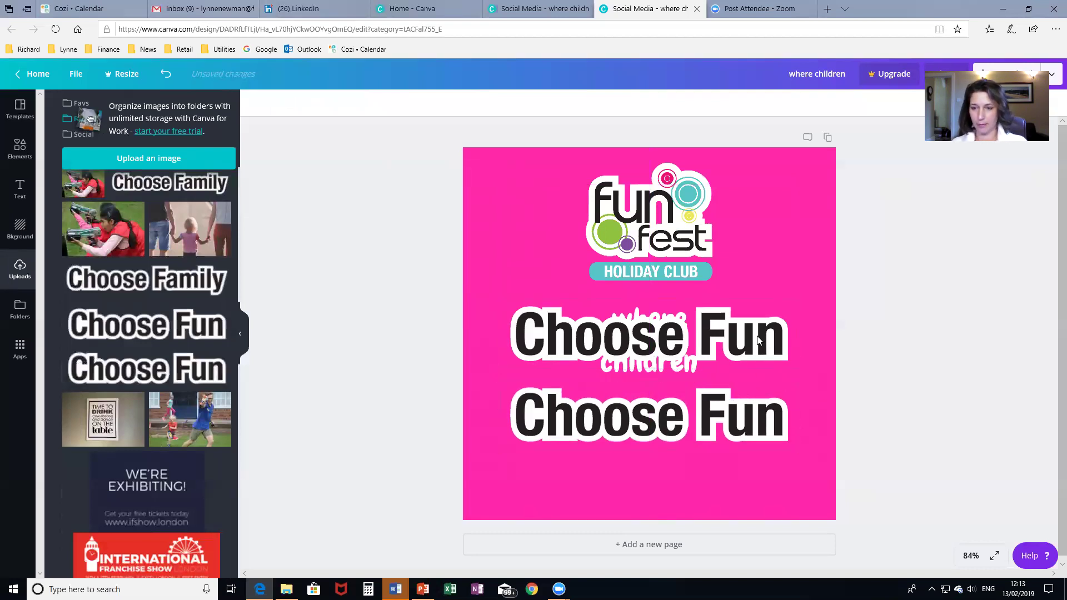
pyautogui.click(759, 340)
pyautogui.press('Delete')
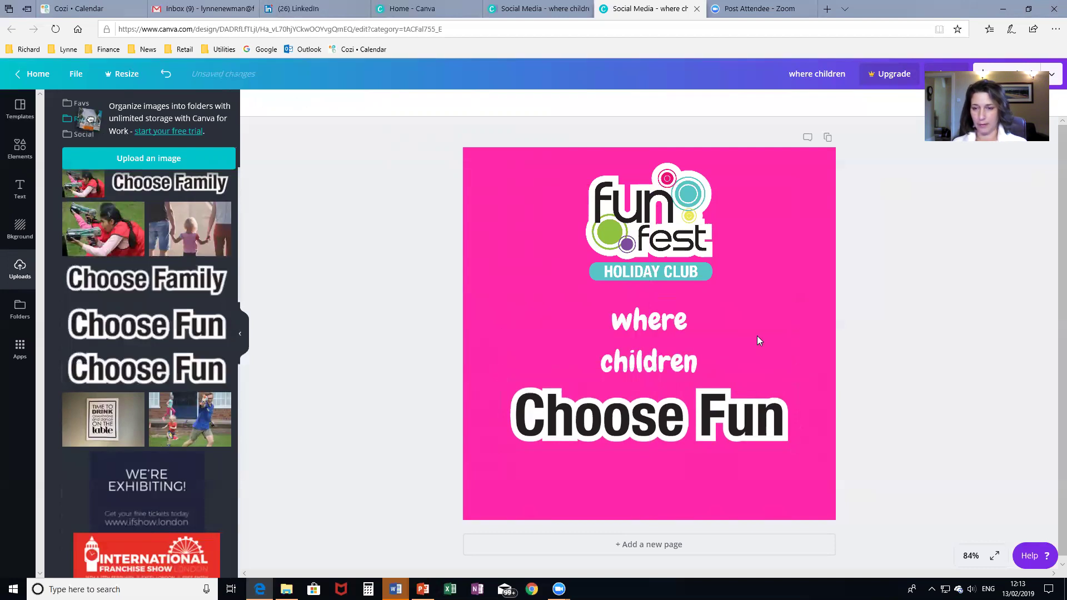
# Resize the "Choose Fun" image to about 610 px wide and centre it below the "where children" text.
pyautogui.click(744, 404)
pyautogui.moveTo(798, 379); pyautogui.dragTo(708, 404)
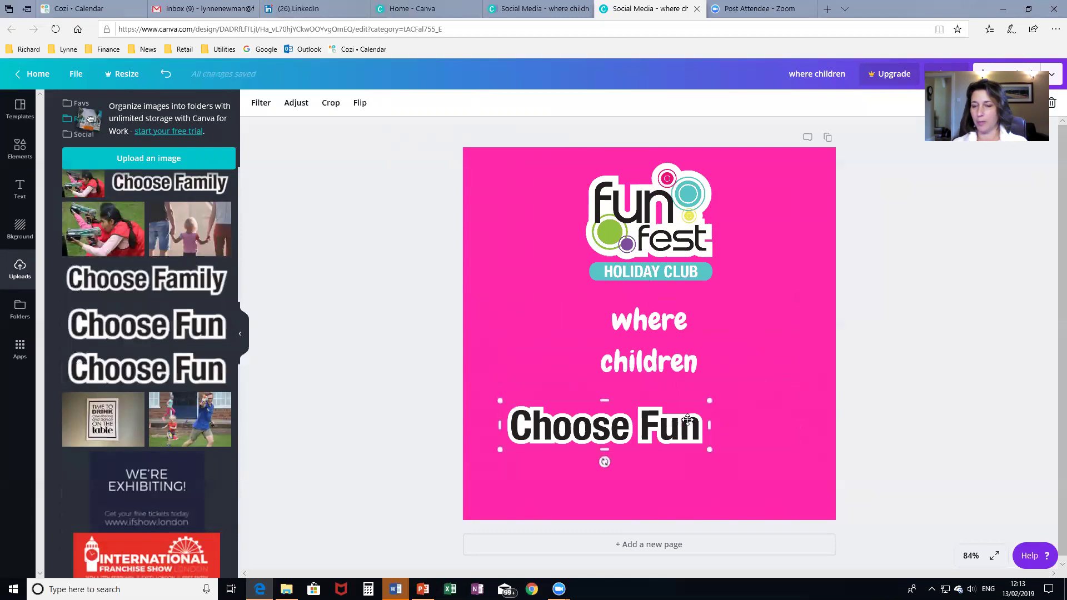
pyautogui.moveTo(779, 392); pyautogui.dragTo(785, 384)
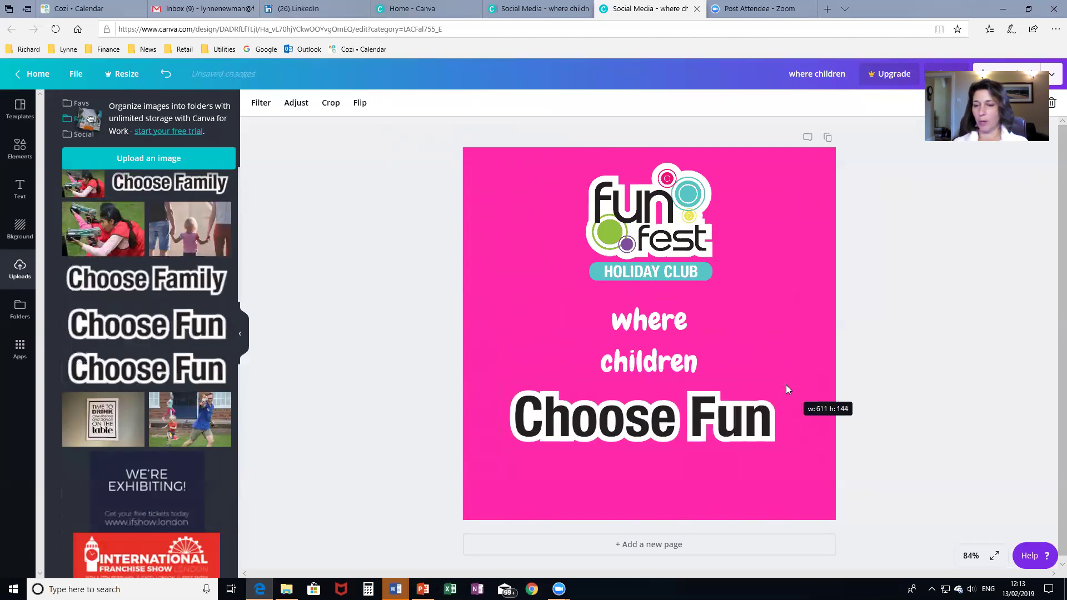
pyautogui.moveTo(628, 424)
pyautogui.mouseDown()
pyautogui.moveTo(651, 424)
pyautogui.moveTo(635, 427)
pyautogui.mouseUp()
pyautogui.click(396, 355)
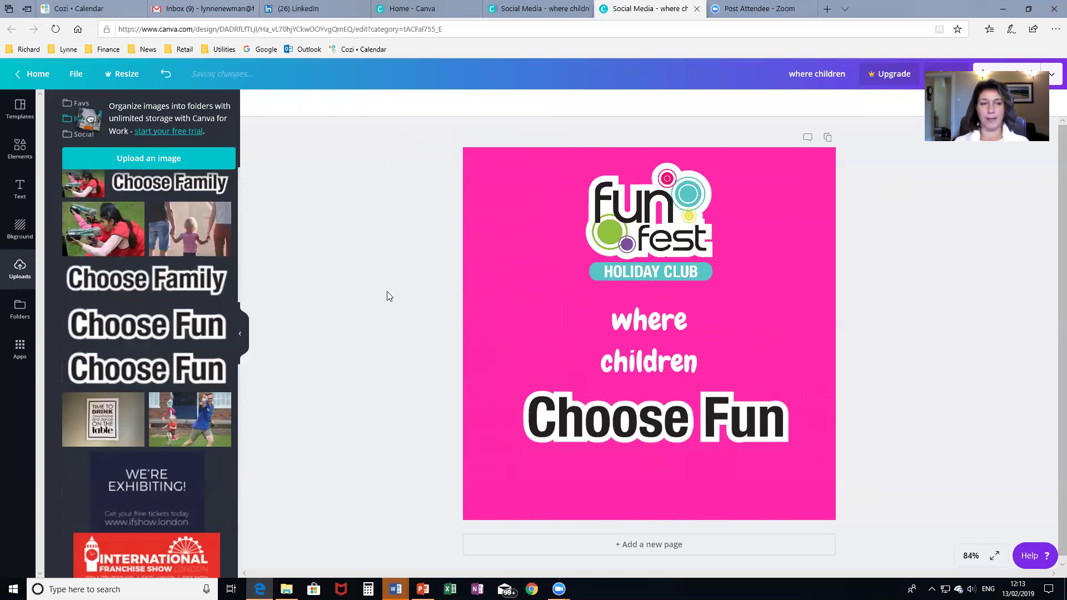
# Add a heading text box and place it below the "Choose Fun" image near the design's lower edge.
pyautogui.click(20, 188)
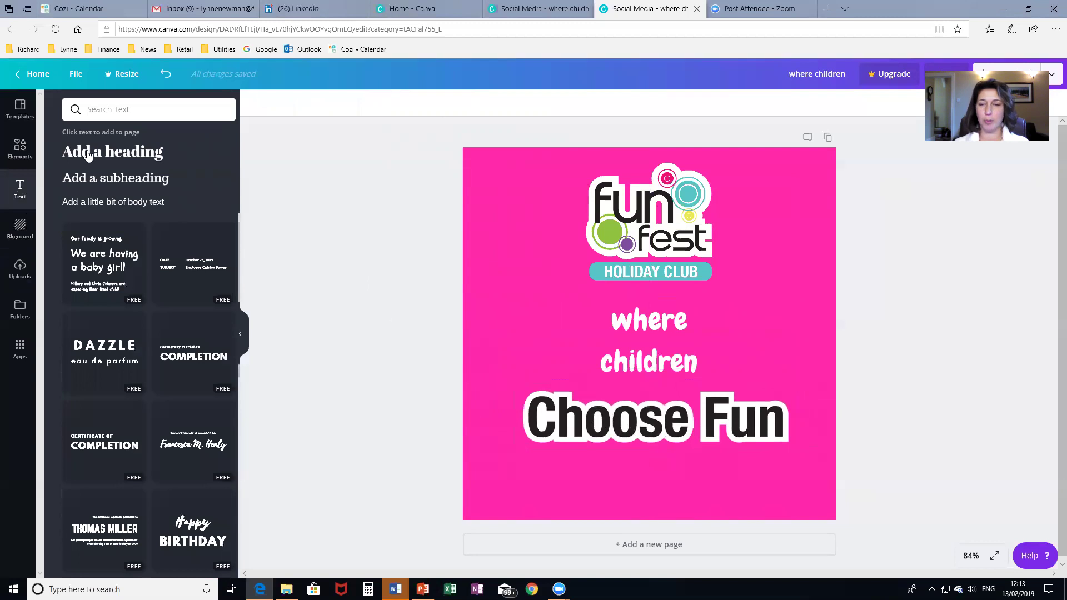
pyautogui.click(88, 155)
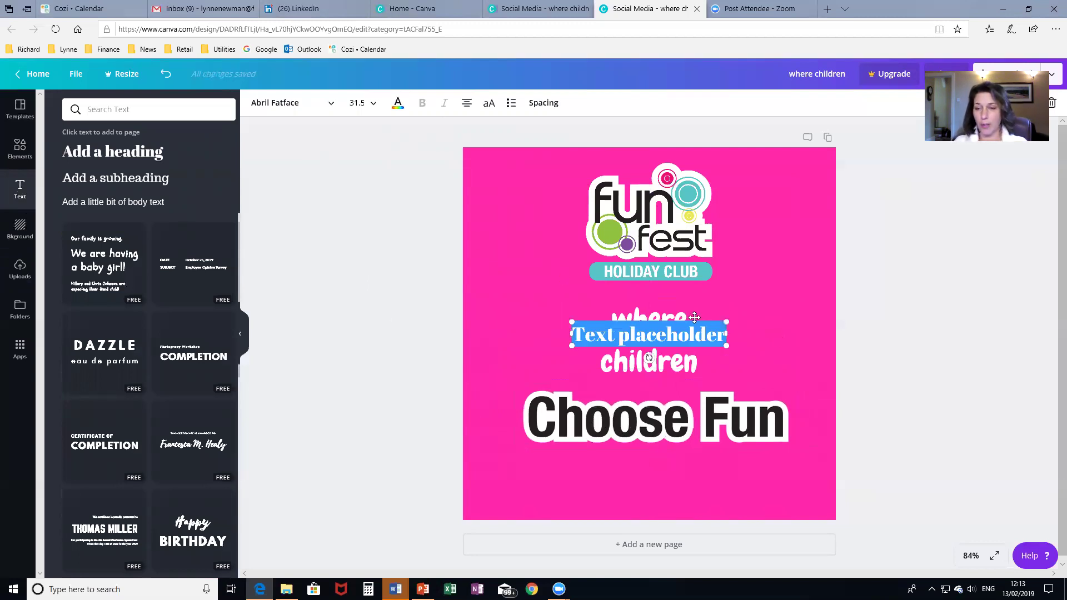
pyautogui.moveTo(695, 318); pyautogui.dragTo(693, 478)
pyautogui.click(574, 499)
pyautogui.press('Delete')
pyautogui.press('Delete')
pyautogui.press('Delete')
pyautogui.press('Delete')
pyautogui.press('Delete')
pyautogui.press('Delete')
pyautogui.press('Delete')
pyautogui.press('Delete')
pyautogui.press('Delete')
pyautogui.press('Delete')
pyautogui.press('Delete')
pyautogui.press('Delete')
pyautogui.press('Delete')
pyautogui.press('Delete')
pyautogui.press('Delete')
pyautogui.write('ww')
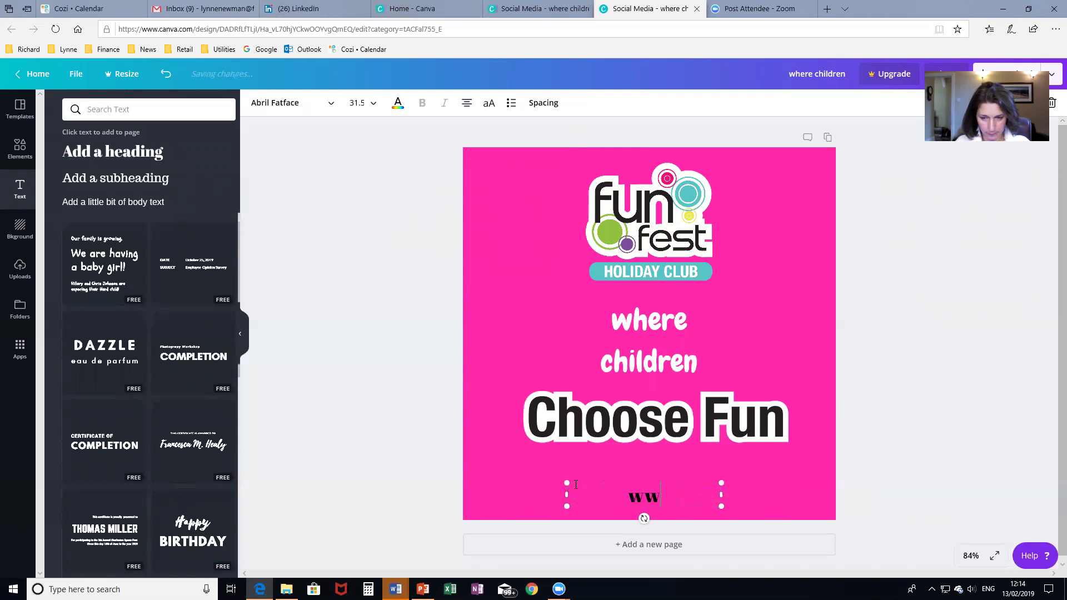
pyautogui.write('w.fun-')
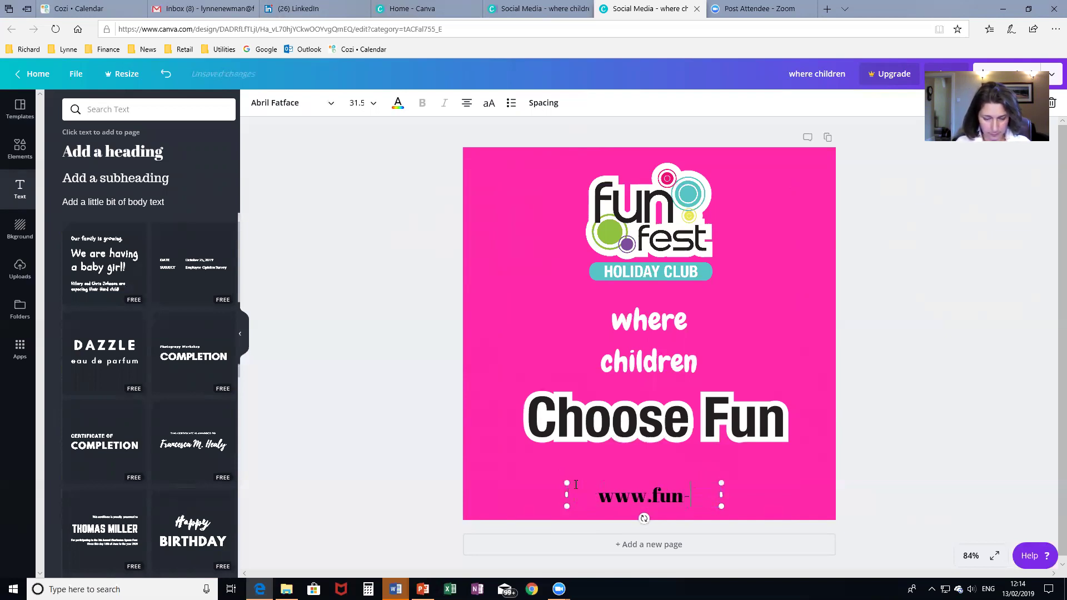
pyautogui.write('fest.co.uk')
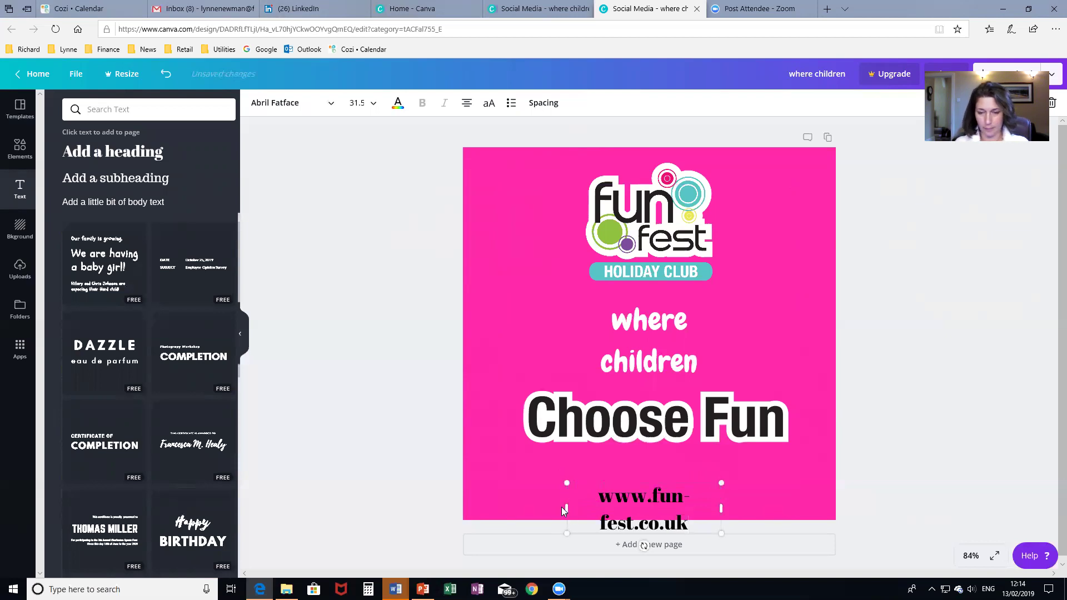
pyautogui.moveTo(539, 509); pyautogui.dragTo(532, 509)
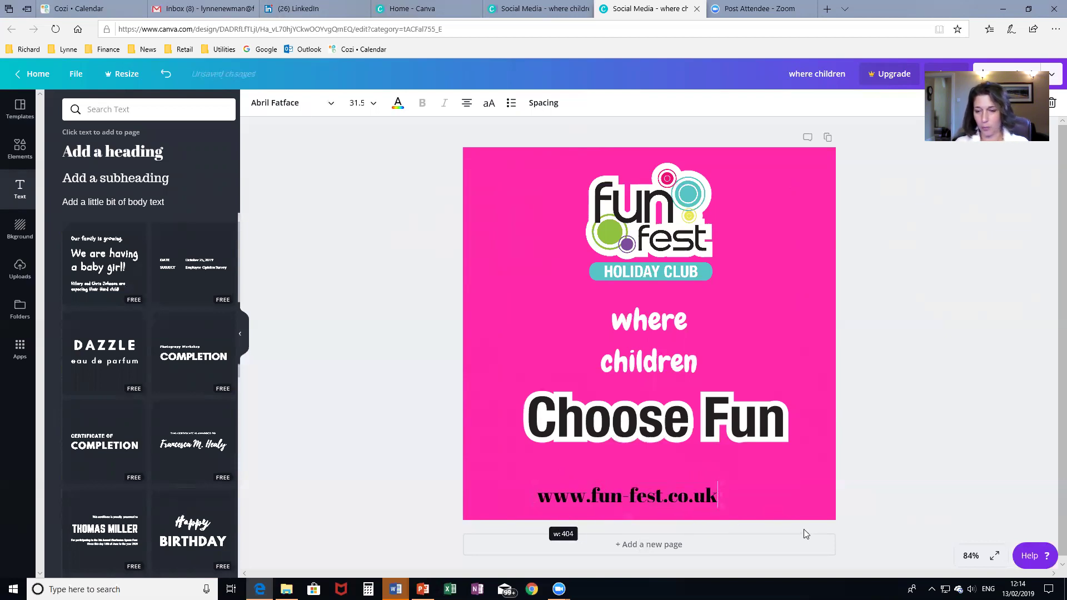
pyautogui.moveTo(678, 479); pyautogui.dragTo(708, 483)
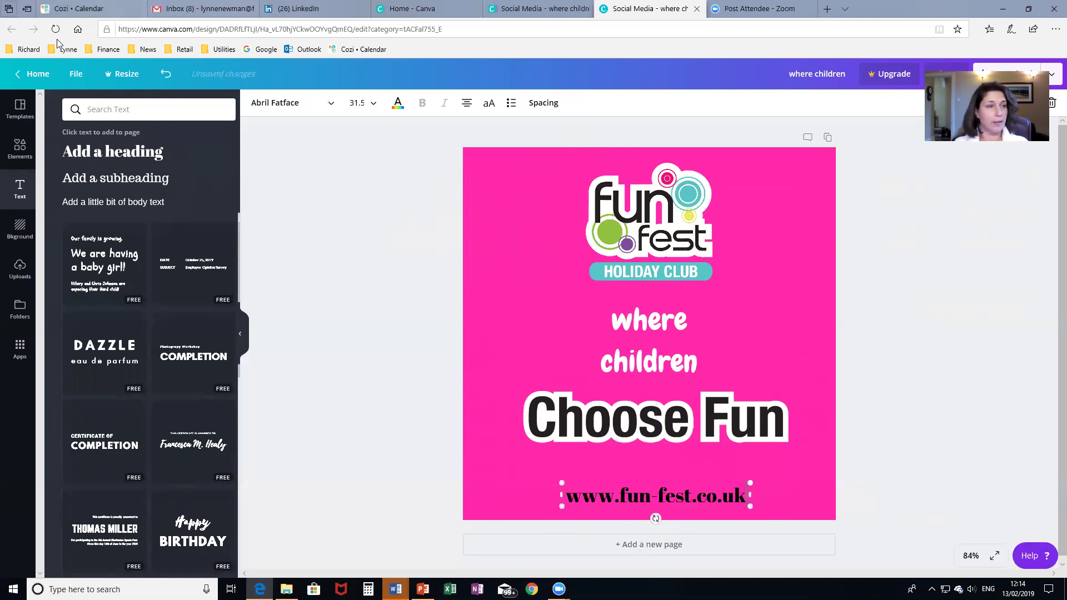
# Set the website address text to the Chewy font in white.
pyautogui.click(337, 109)
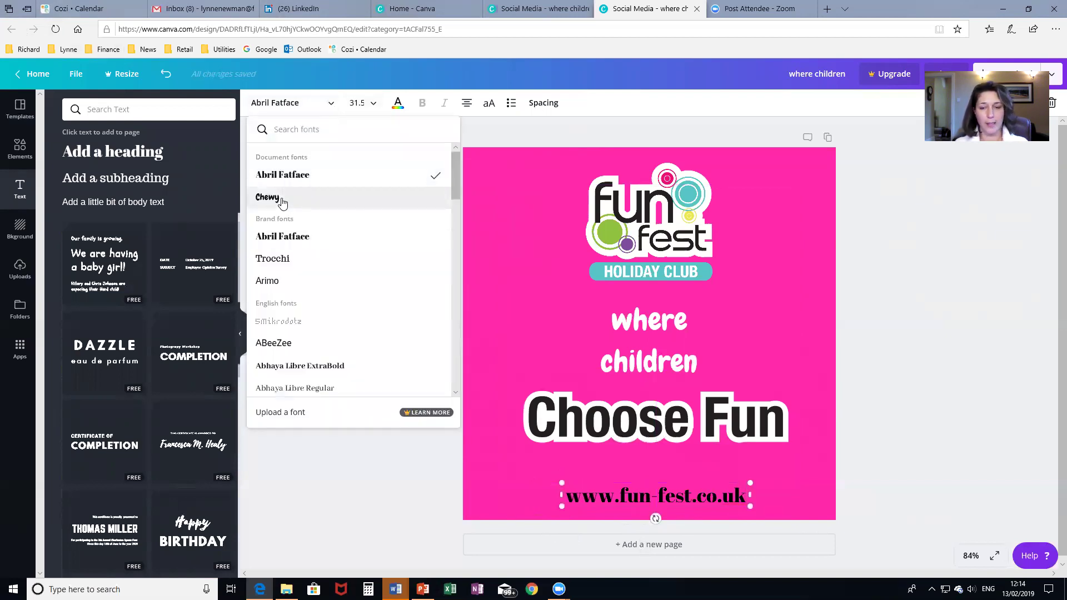
pyautogui.click(281, 201)
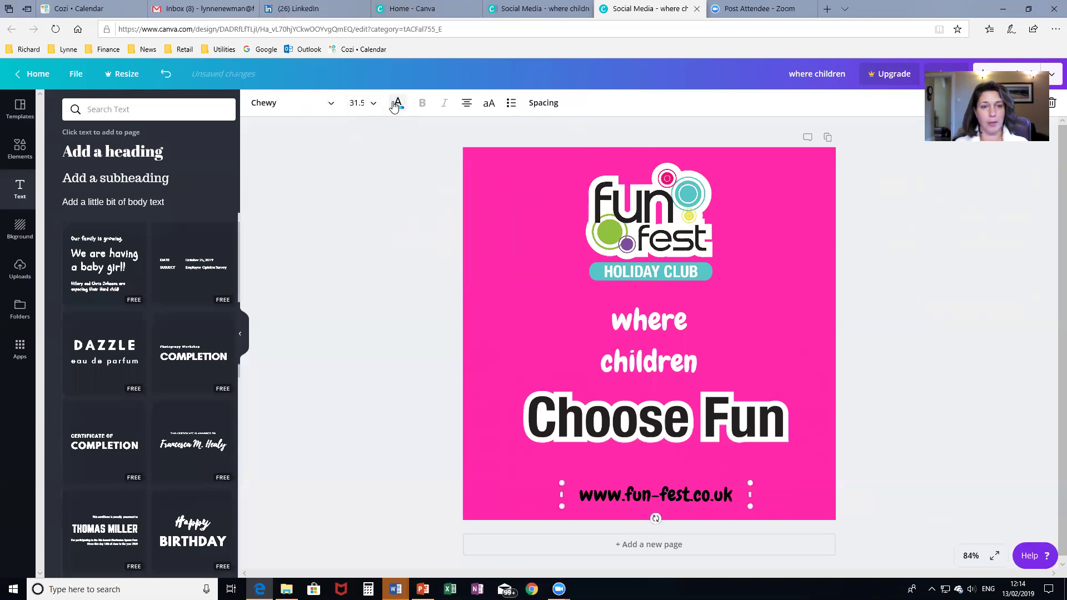
pyautogui.click(395, 105)
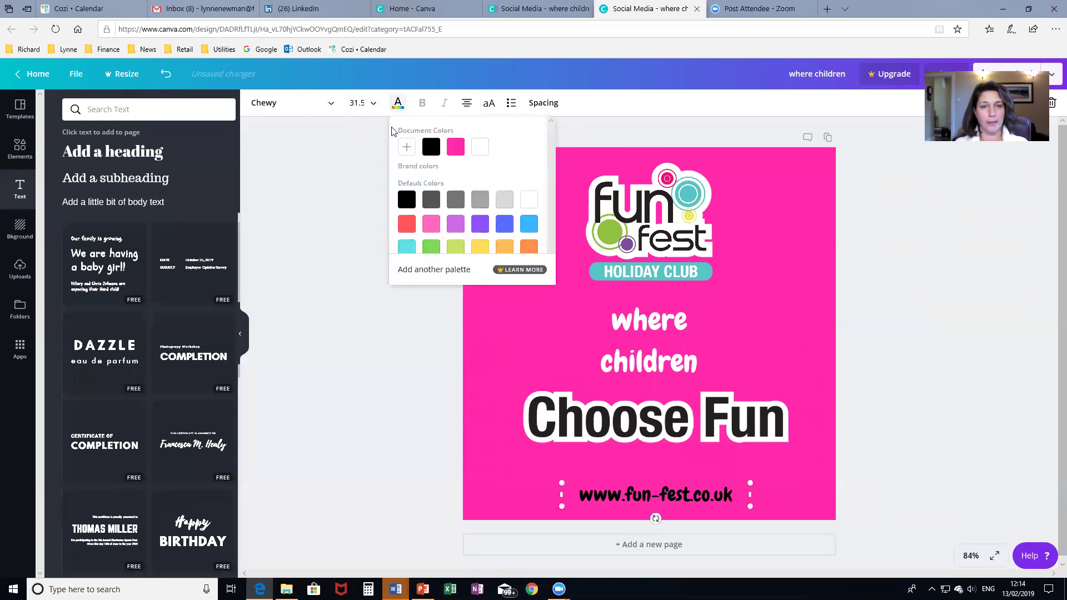
pyautogui.click(403, 412)
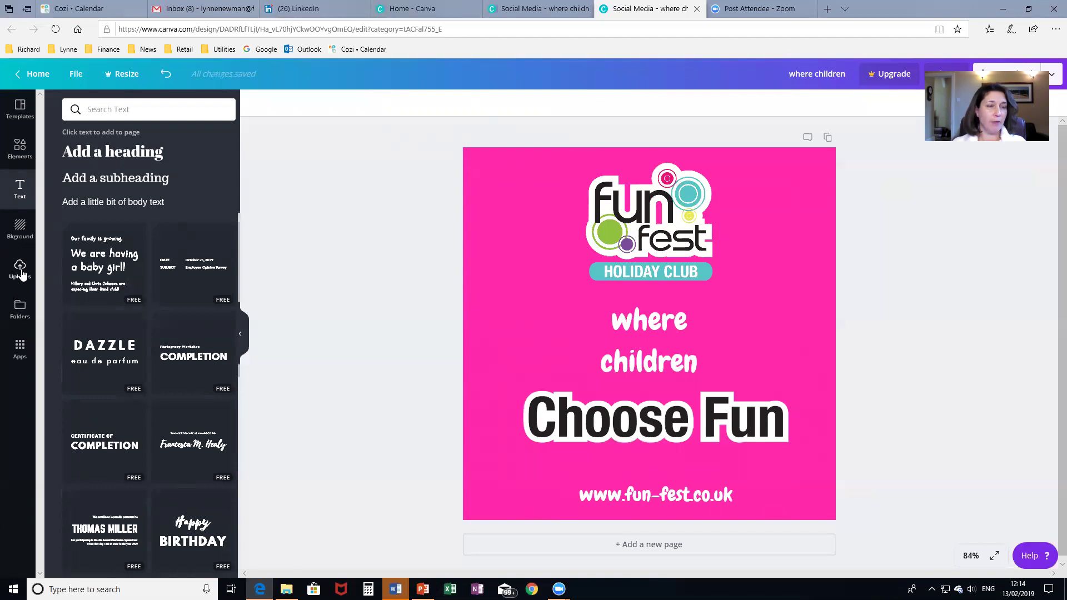
pyautogui.click(20, 268)
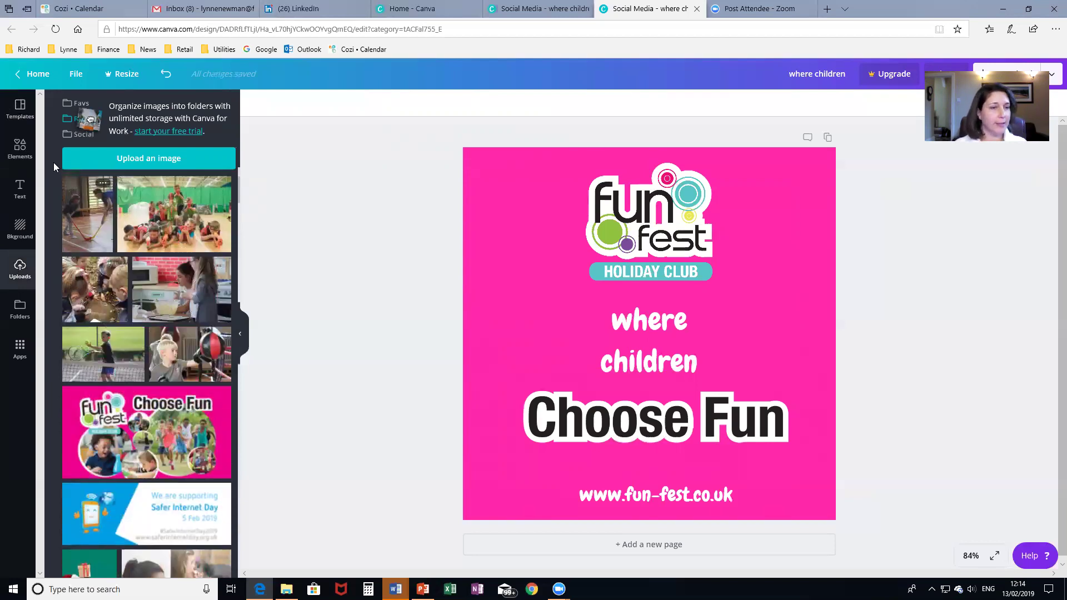
pyautogui.click(183, 220)
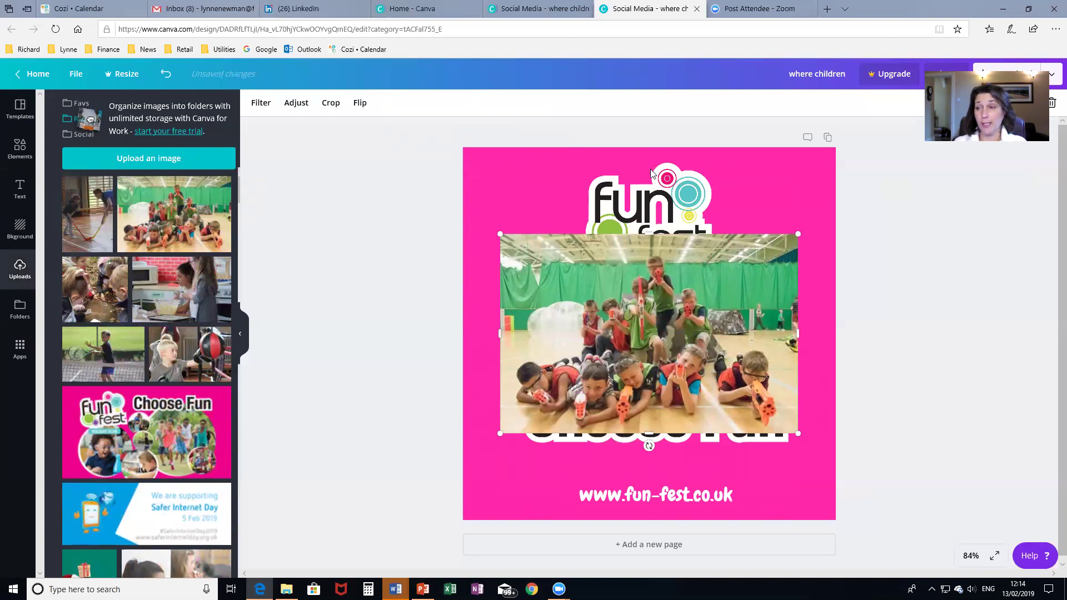
pyautogui.moveTo(726, 296); pyautogui.dragTo(733, 342)
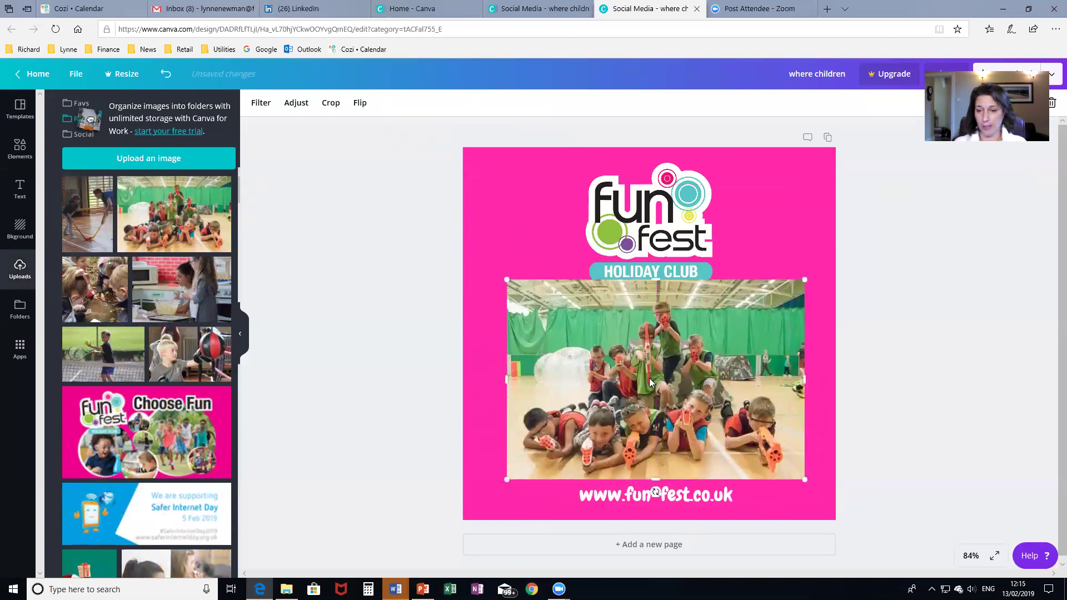
pyautogui.hotkey('ctrl', 'z')
pyautogui.hotkey('ctrl', 'z')
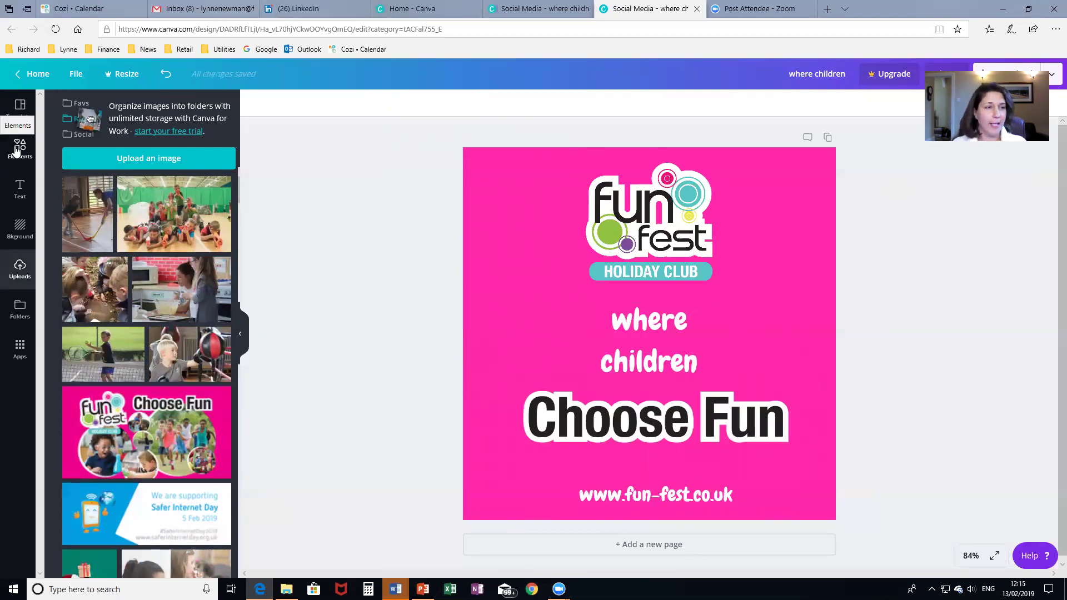
# Add a circular frame to the design and fill it with the uploaded group photo of children in the sports hall.
pyautogui.click(17, 149)
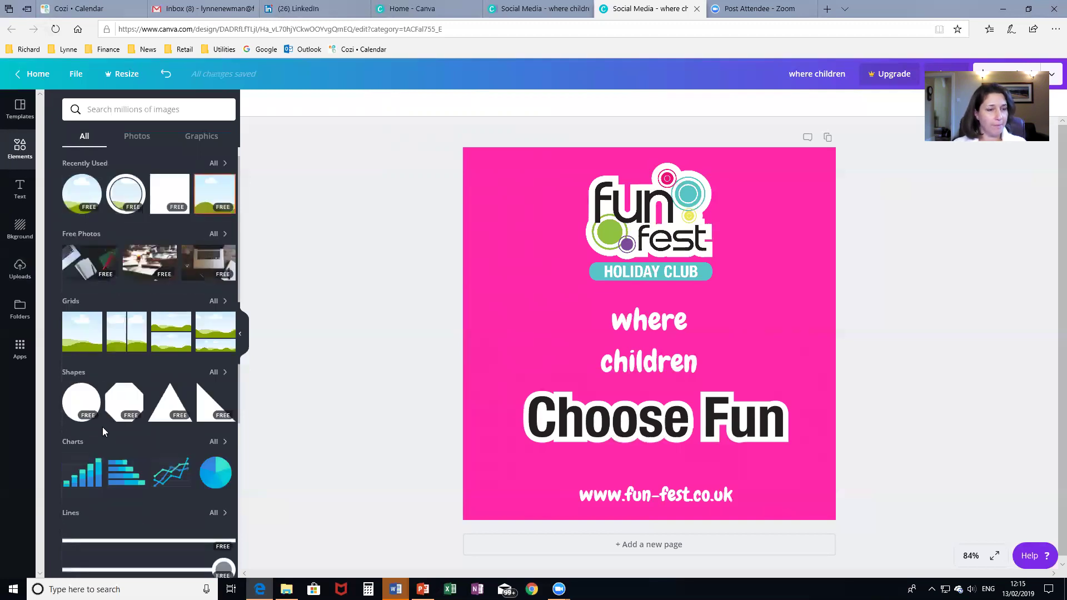
pyautogui.click(81, 190)
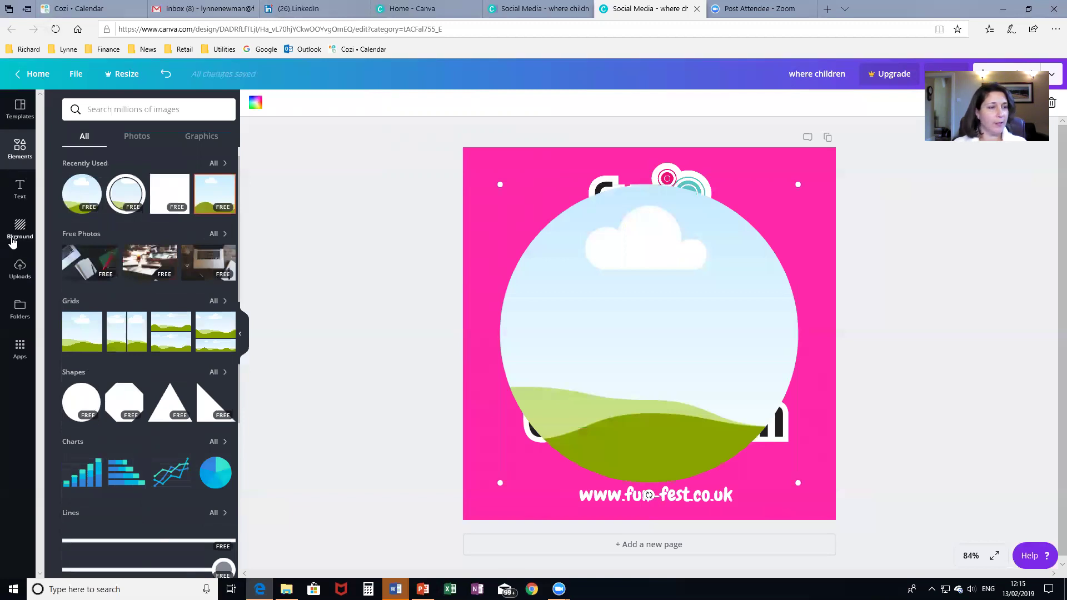
pyautogui.click(25, 271)
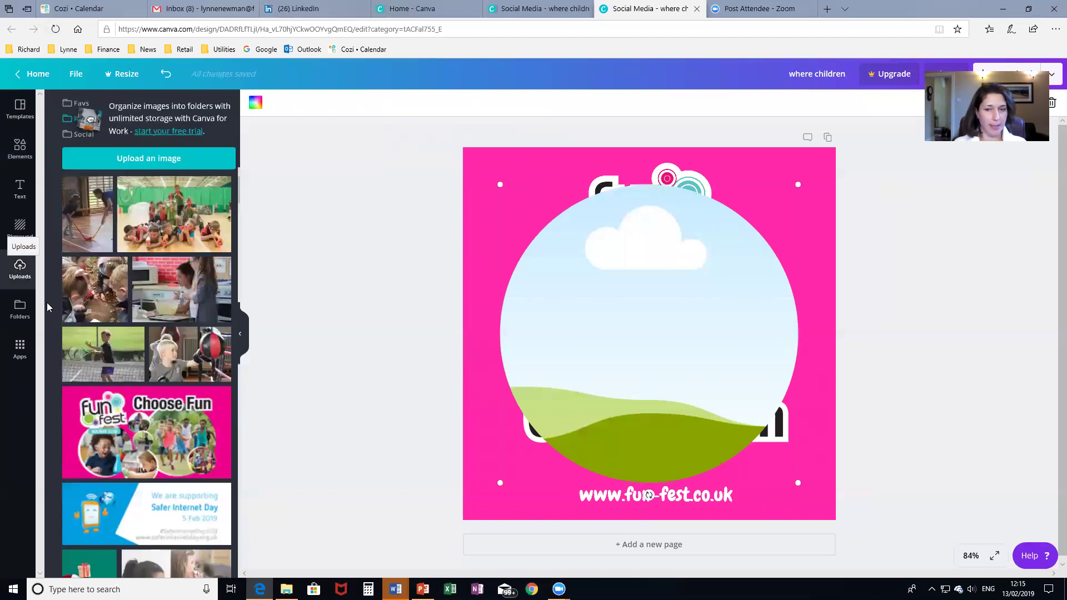
pyautogui.moveTo(172, 214); pyautogui.dragTo(652, 291)
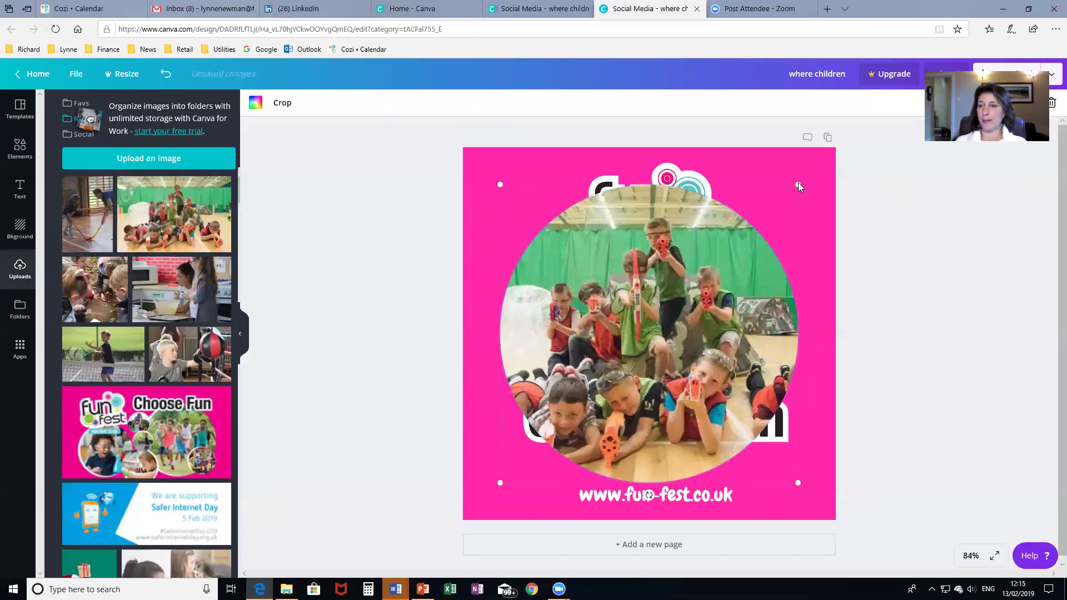
# Shrink the circular group photo, place it in the design's upper-left corner and send it behind the logo.
pyautogui.moveTo(781, 210); pyautogui.dragTo(590, 318)
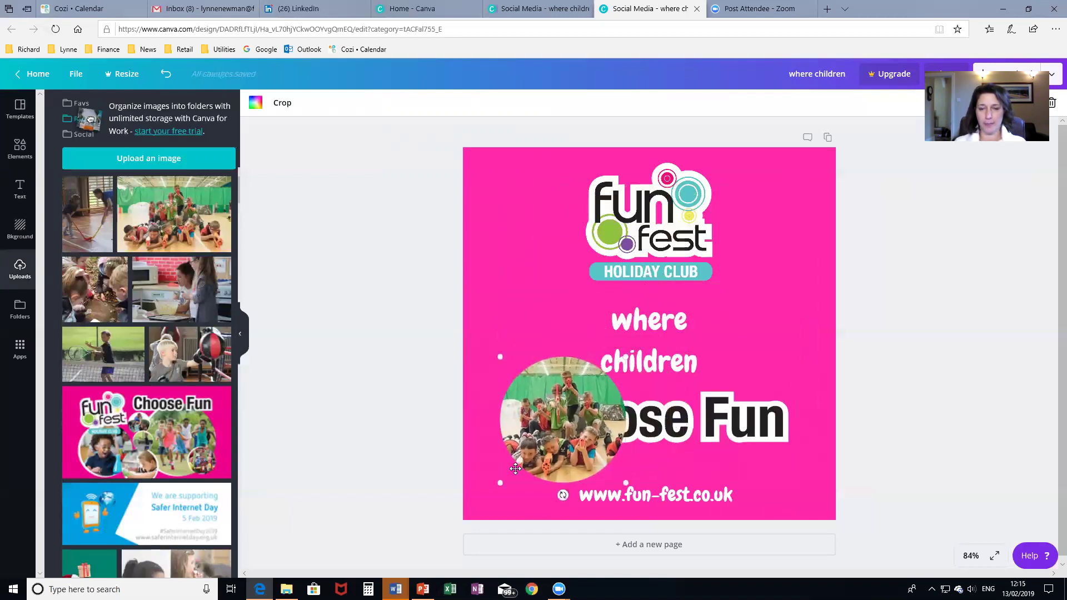
pyautogui.moveTo(485, 502); pyautogui.dragTo(479, 510)
pyautogui.moveTo(587, 354); pyautogui.dragTo(559, 232)
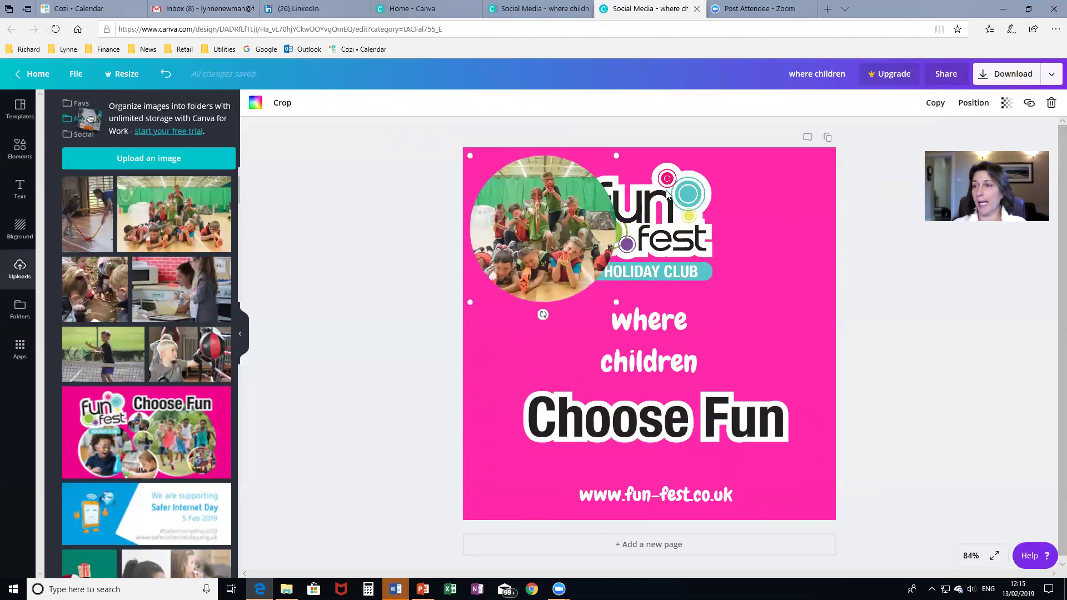
pyautogui.click(972, 106)
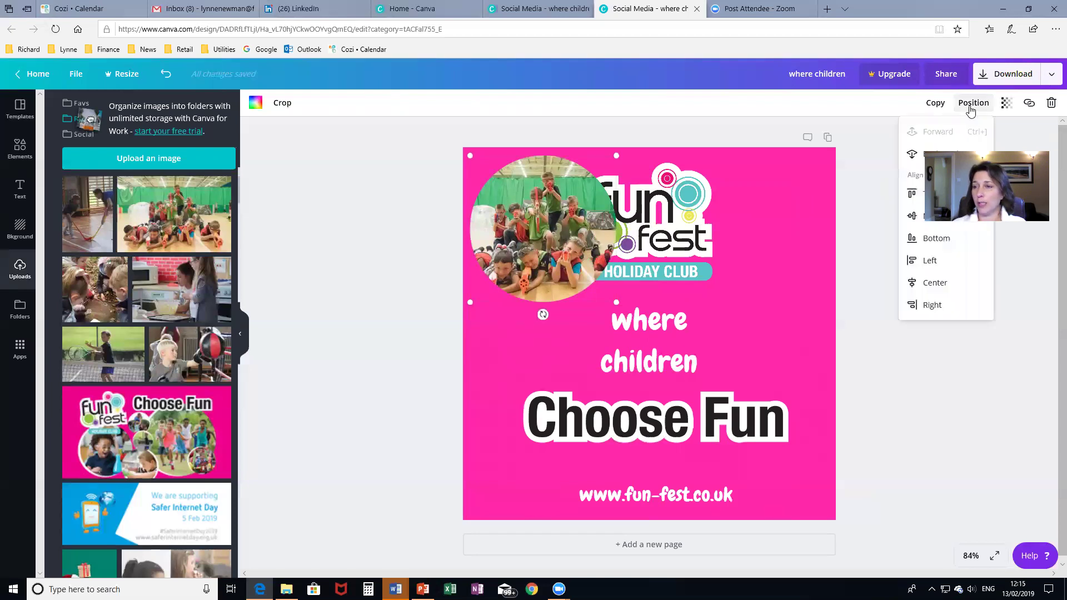
pyautogui.click(911, 157)
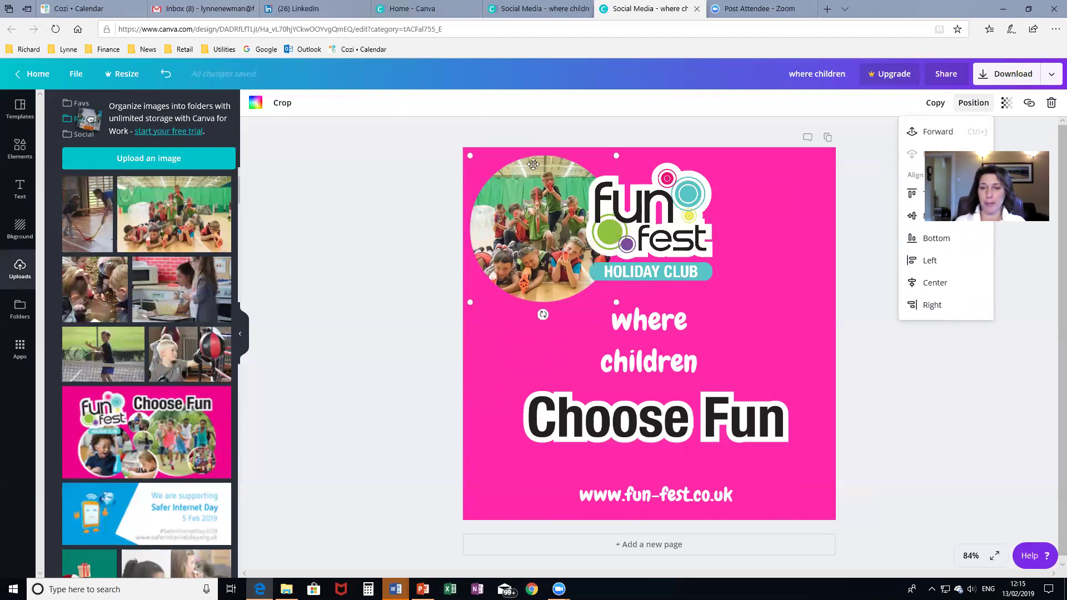
# Add a second circular frame and fill it with the uploaded photo of children exploring the leafy ground.
pyautogui.click(20, 150)
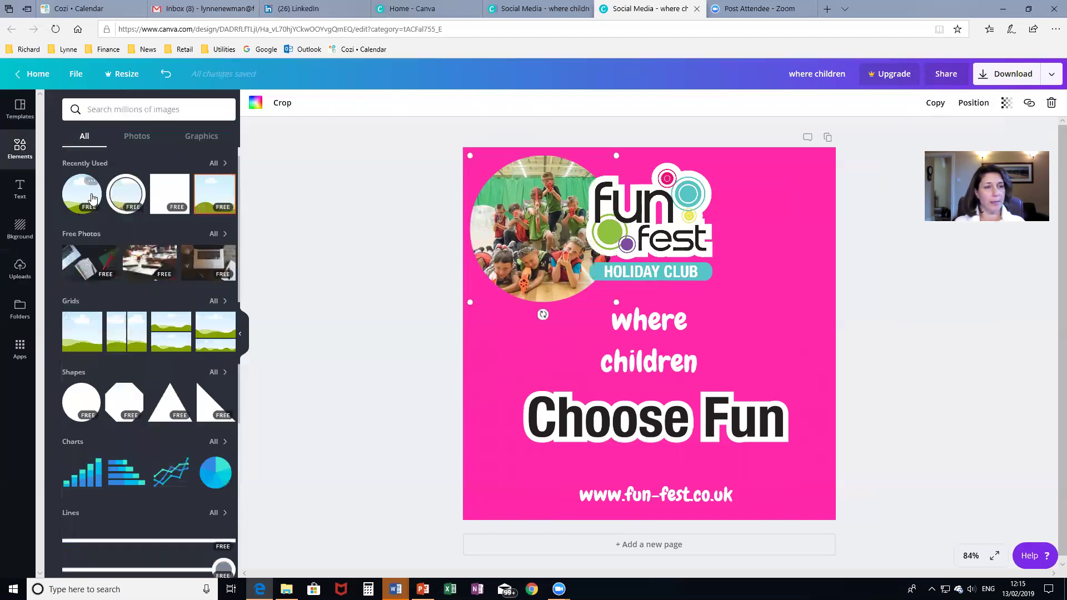
pyautogui.click(92, 196)
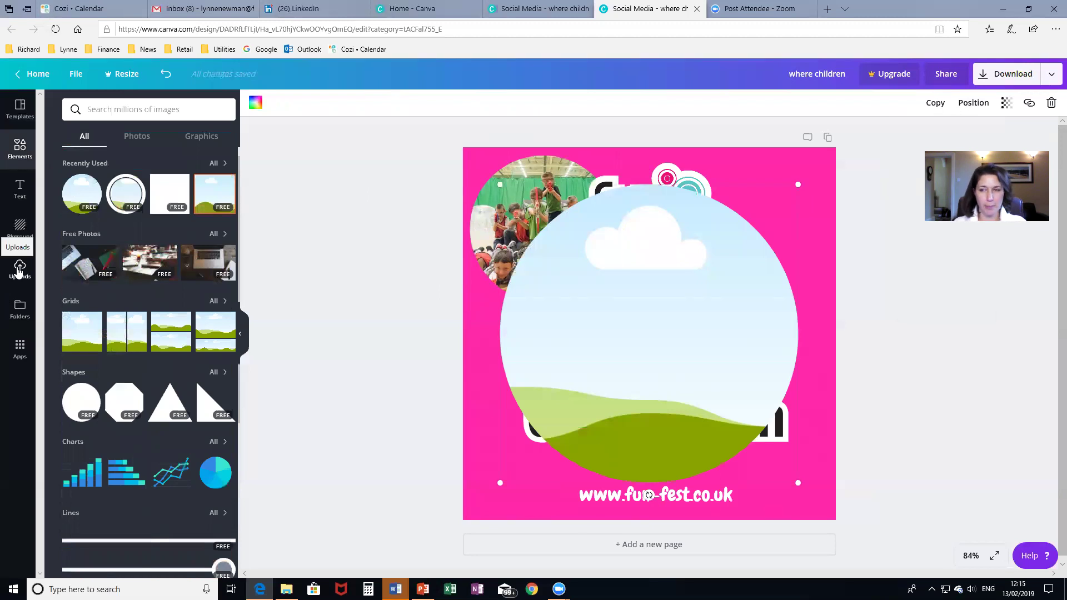
pyautogui.click(19, 270)
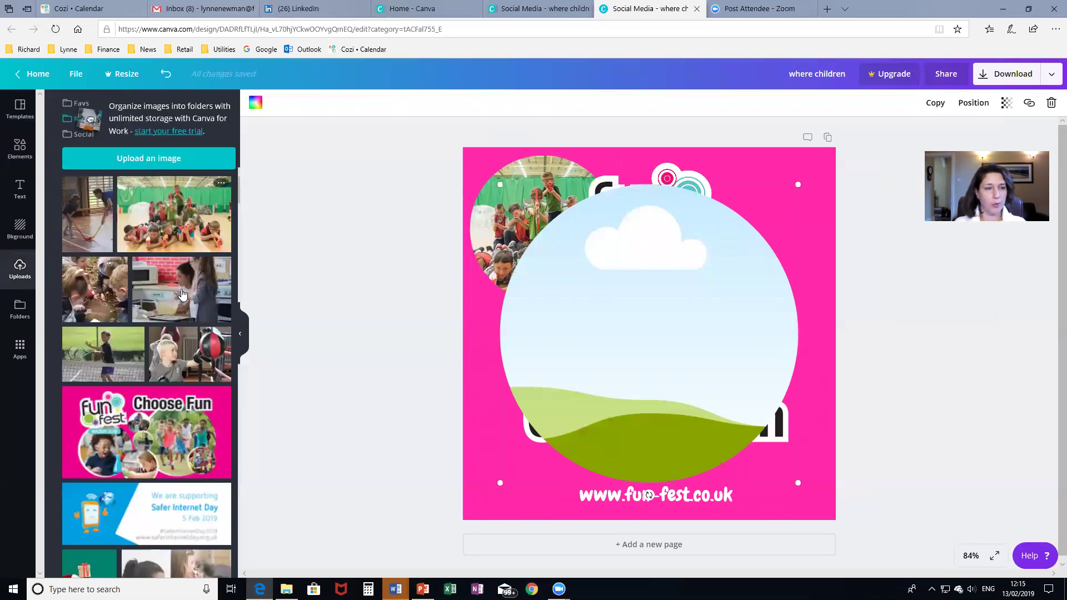
pyautogui.moveTo(101, 303); pyautogui.dragTo(747, 304)
pyautogui.press('Delete')
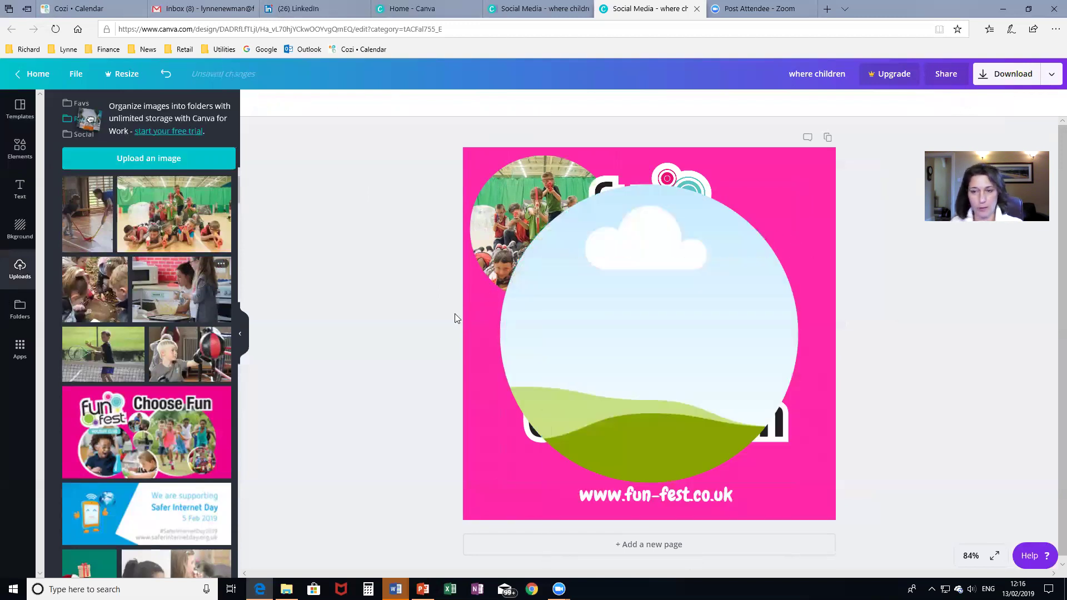
pyautogui.moveTo(105, 283); pyautogui.dragTo(620, 274)
pyautogui.click(671, 264)
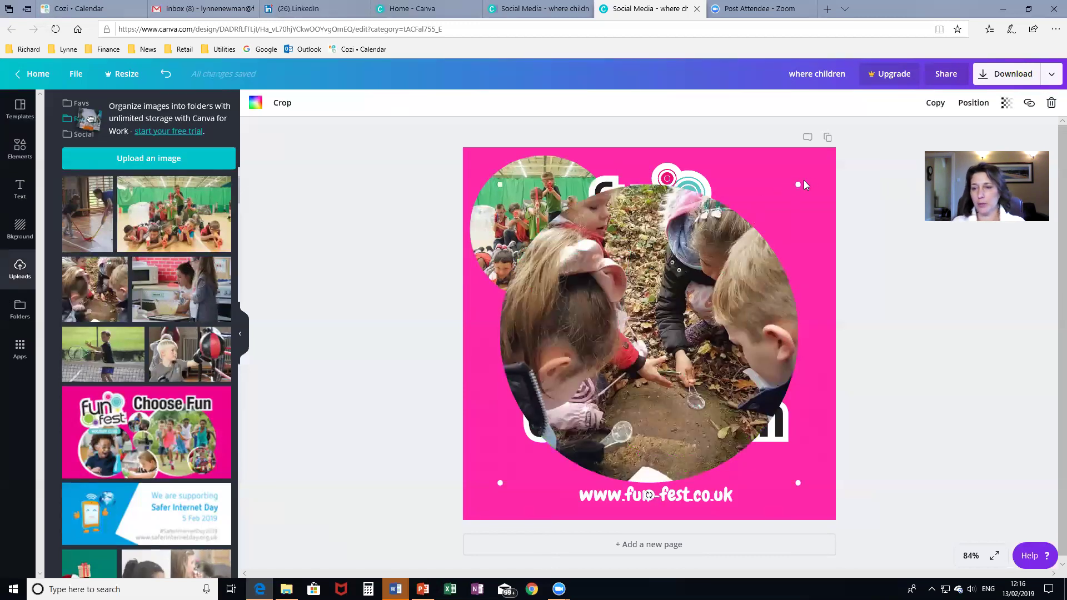
# Shrink the circular outdoor photo and place it in the design's upper-right corner beside the logo.
pyautogui.moveTo(798, 186); pyautogui.dragTo(610, 372)
pyautogui.moveTo(543, 365); pyautogui.dragTo(783, 198)
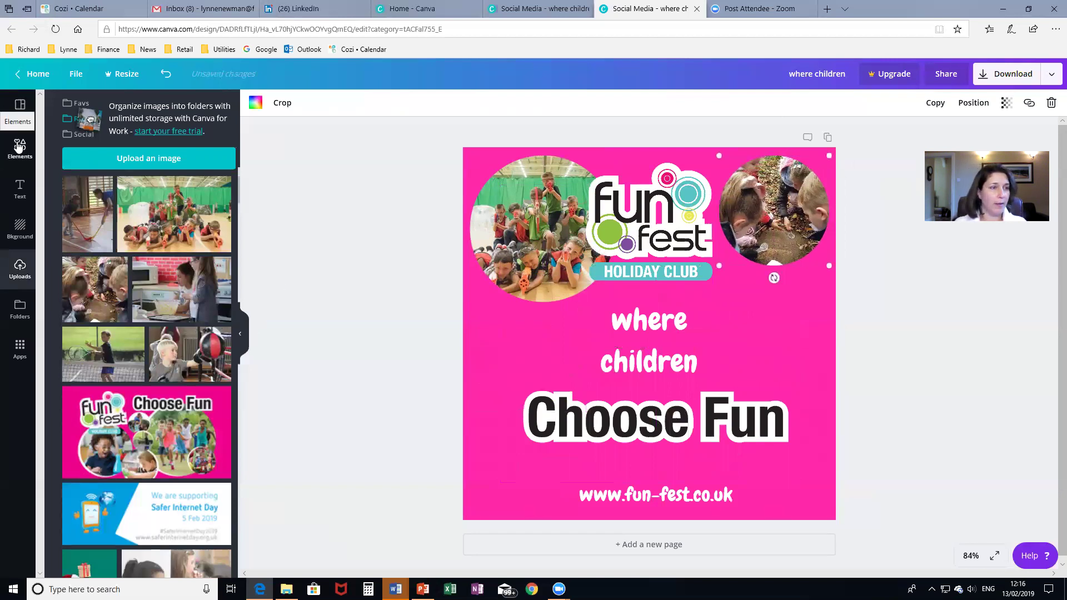
# Add a third circular frame to the design and fill it with the uploaded photo of girls baking in the kitchen.
pyautogui.click(19, 146)
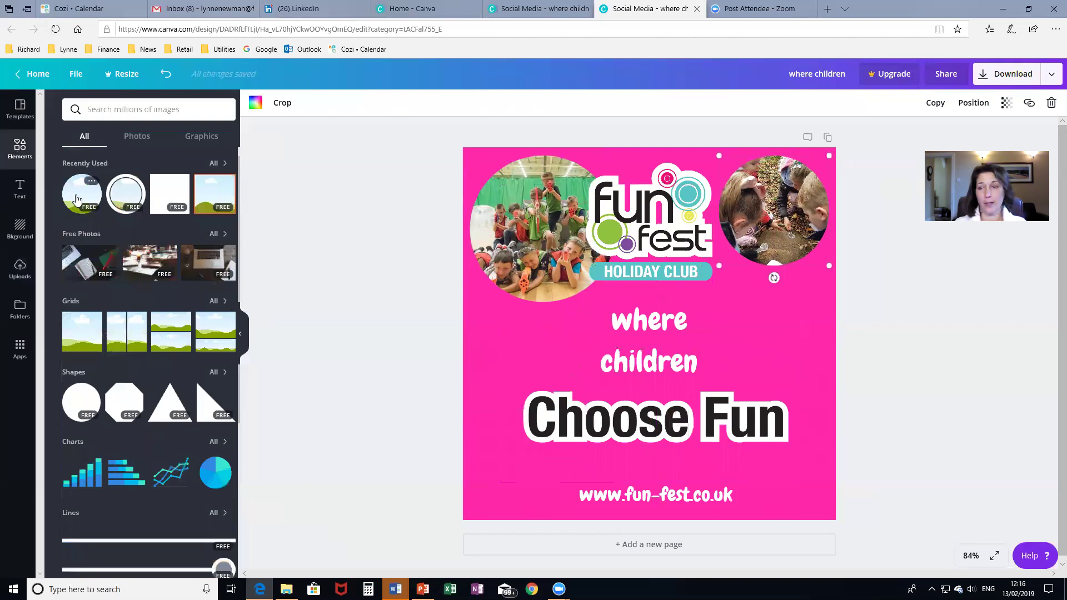
pyautogui.click(78, 195)
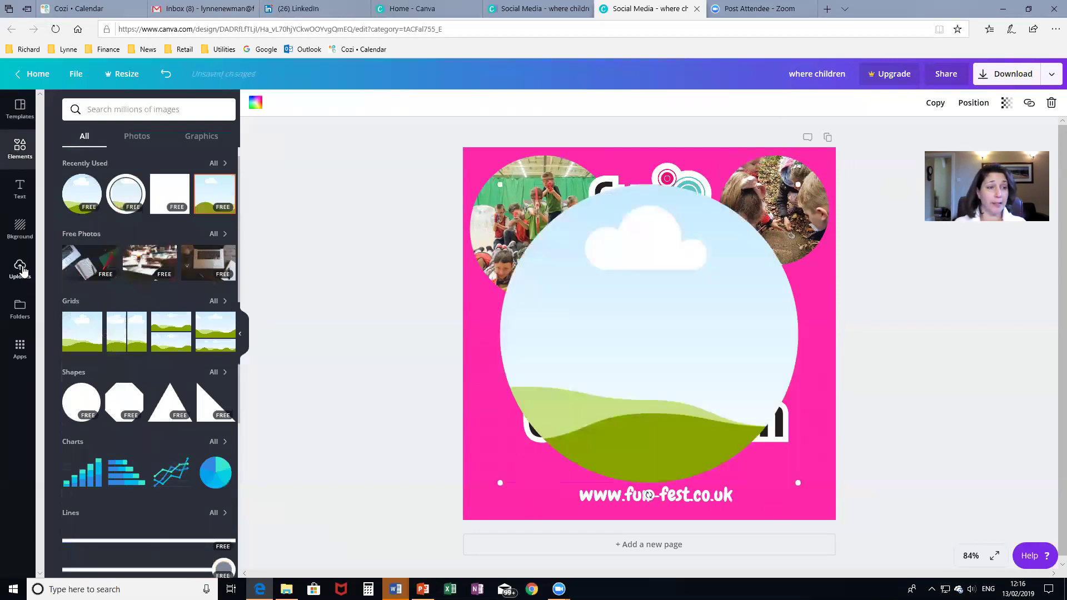
pyautogui.click(21, 272)
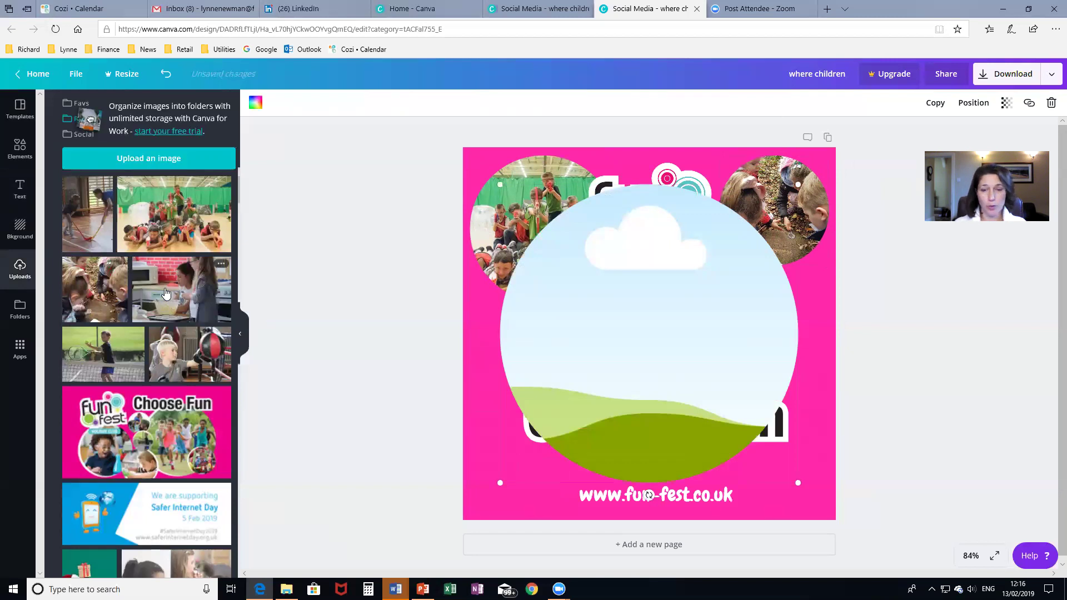
pyautogui.moveTo(182, 289); pyautogui.dragTo(666, 316)
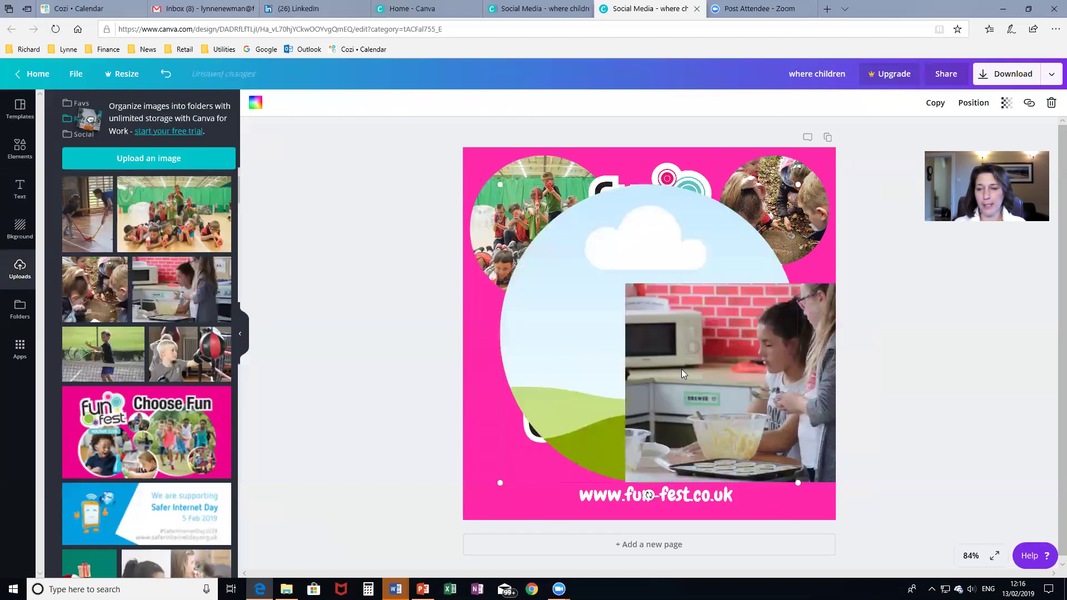
pyautogui.press('Delete')
pyautogui.moveTo(170, 286); pyautogui.dragTo(740, 216)
# Shrink the circular baking photo to about 220 × 220 and place it just below the group photo, beside the "where children" text.
pyautogui.click(763, 210)
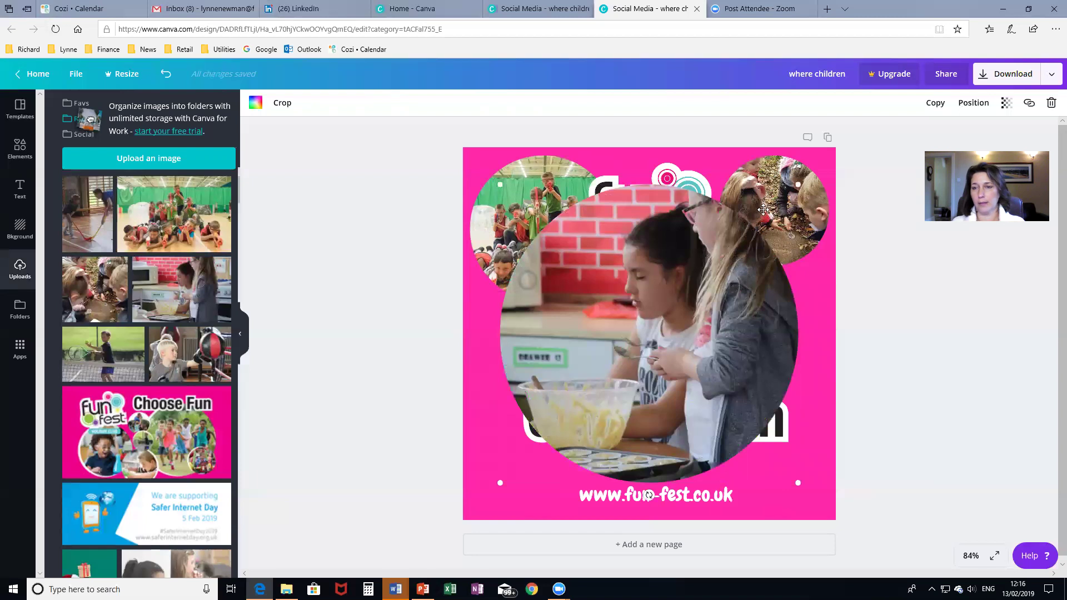
pyautogui.moveTo(800, 186); pyautogui.dragTo(600, 383)
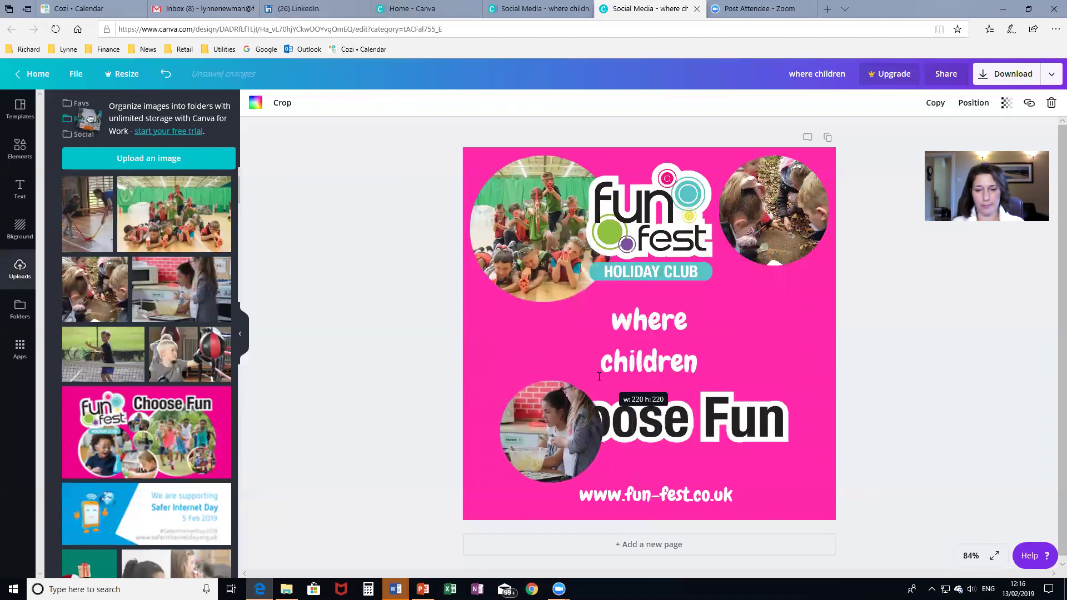
pyautogui.moveTo(531, 427); pyautogui.dragTo(512, 321)
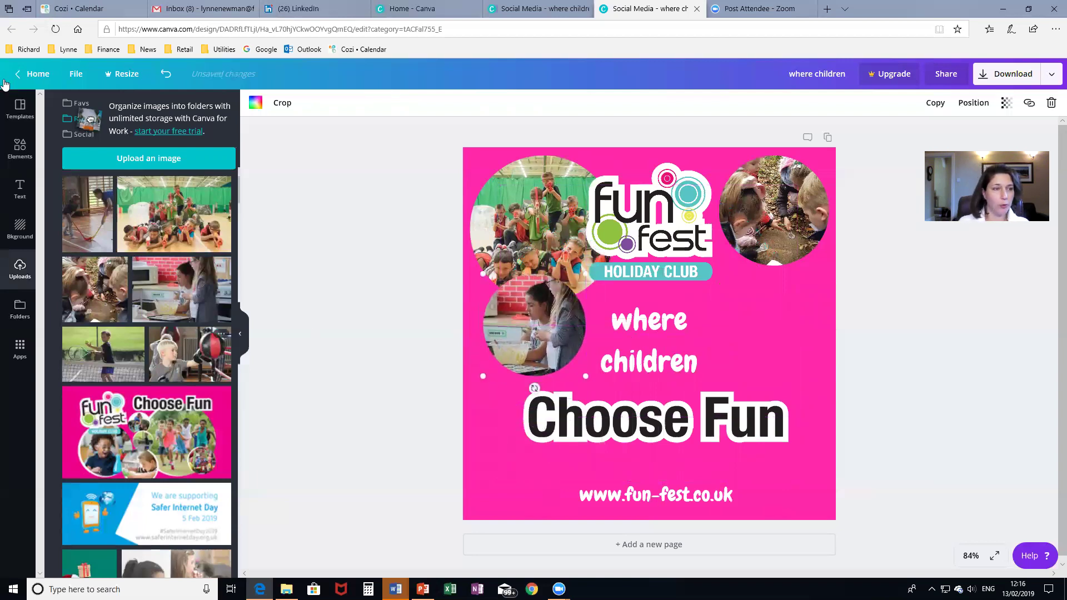
# Add a fourth circular frame and fill it with the uploaded photo of the boy in a striped top working at a table.
pyautogui.click(20, 146)
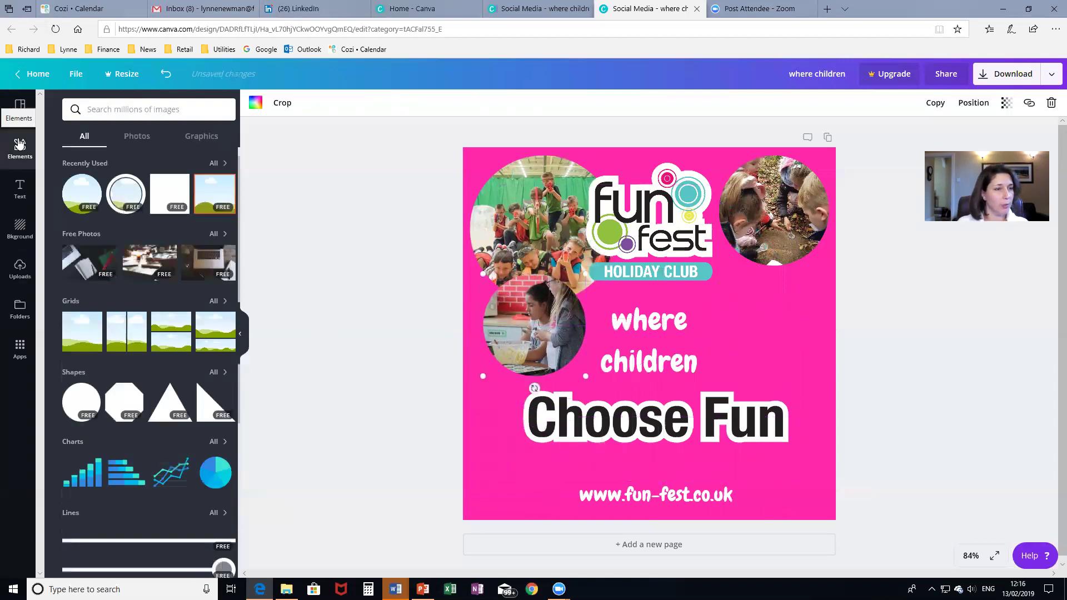
pyautogui.click(84, 192)
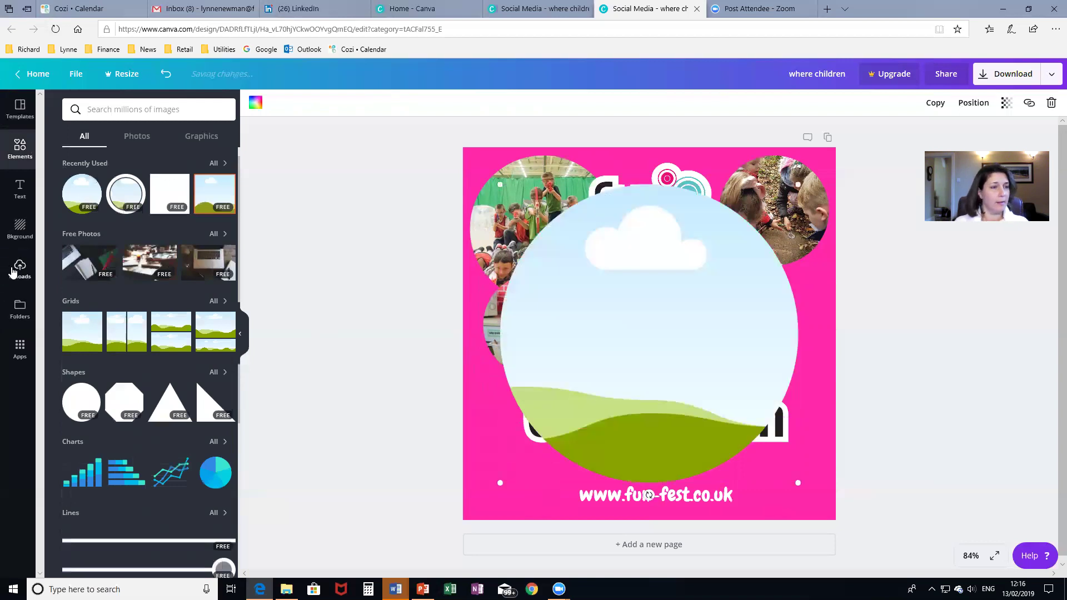
pyautogui.click(21, 268)
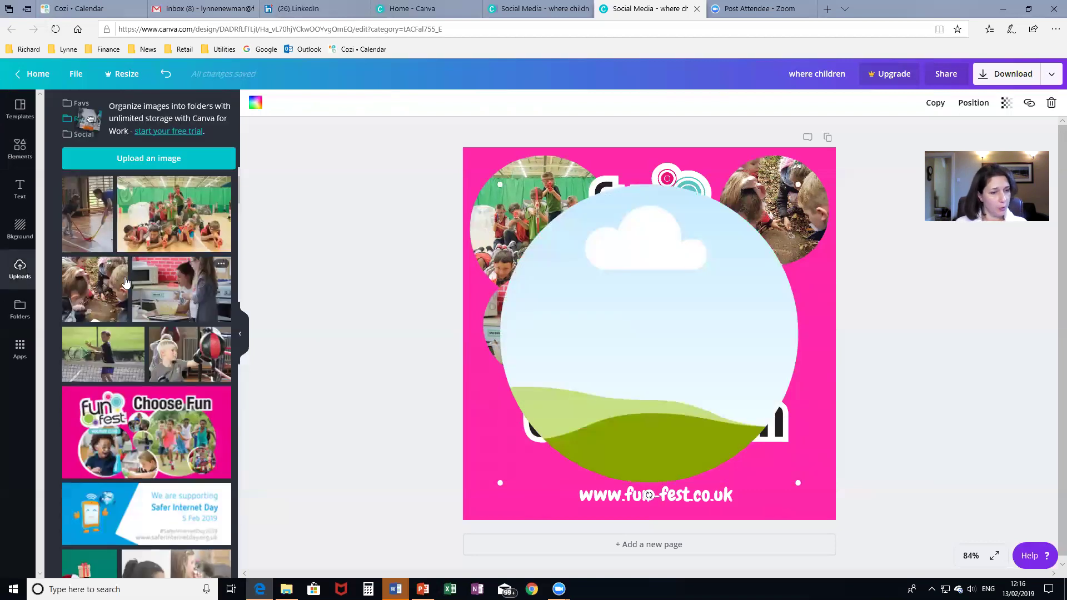
pyautogui.scroll(-2, 125, 281)
pyautogui.scroll(-2, 125, 283)
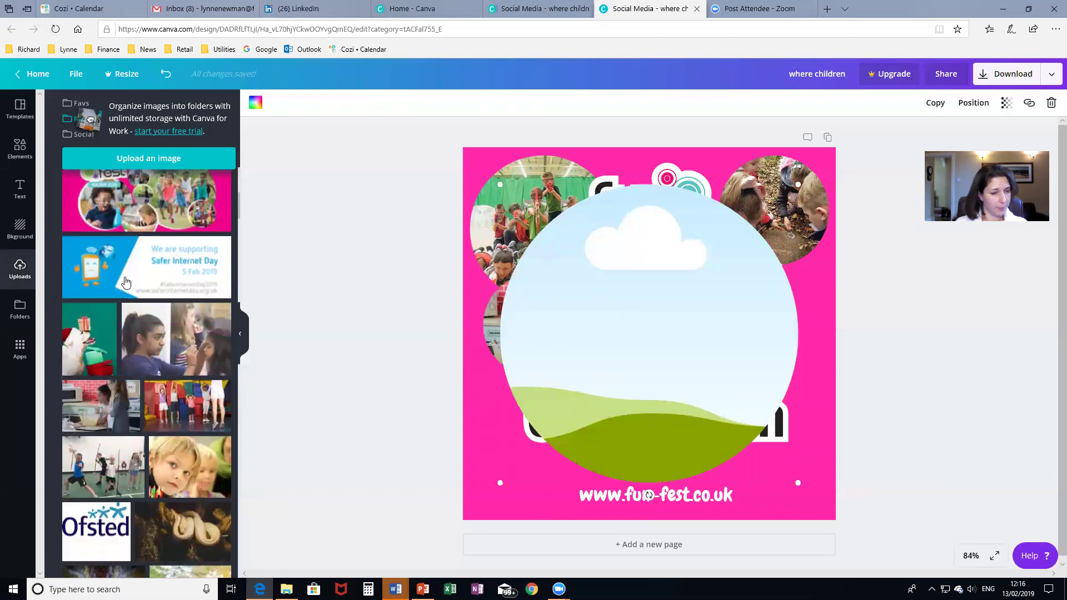
pyautogui.scroll(-1, 126, 282)
pyautogui.scroll(-2, 125, 282)
pyautogui.scroll(-6, 126, 284)
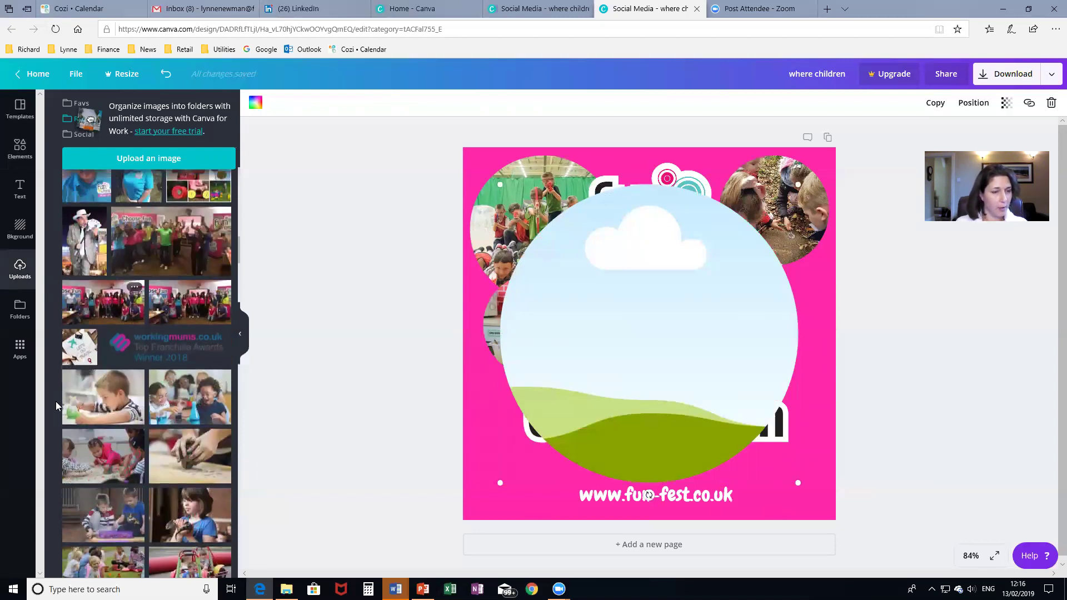
pyautogui.moveTo(99, 405); pyautogui.dragTo(608, 307)
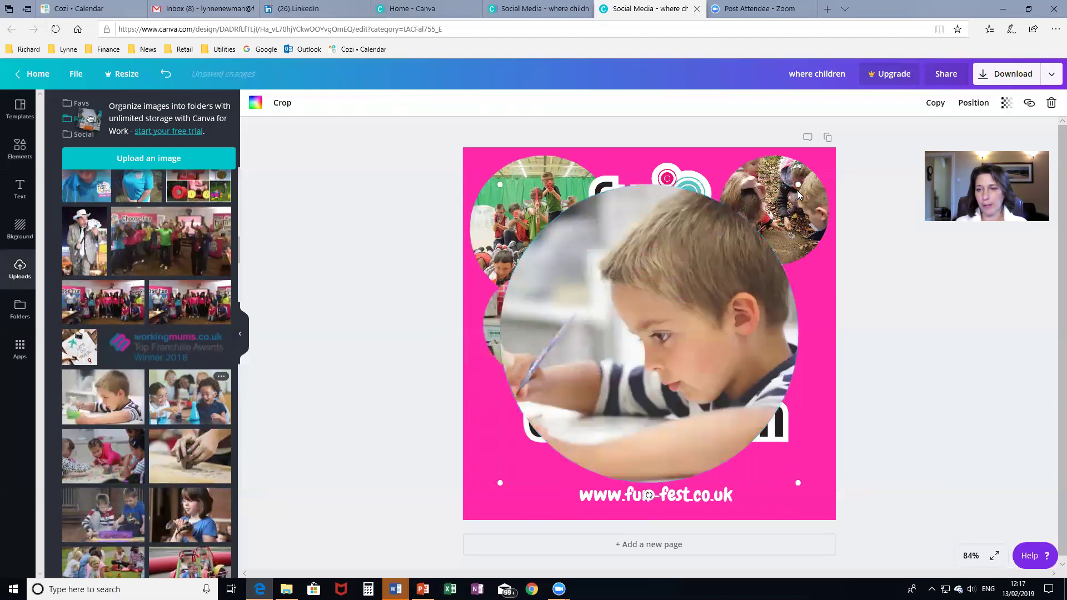
# Shrink the circular photo of the boy to about 228 × 228 and place it at the design's right edge, just below the outdoor photo.
pyautogui.moveTo(798, 189); pyautogui.dragTo(629, 343)
pyautogui.moveTo(561, 401); pyautogui.dragTo(761, 313)
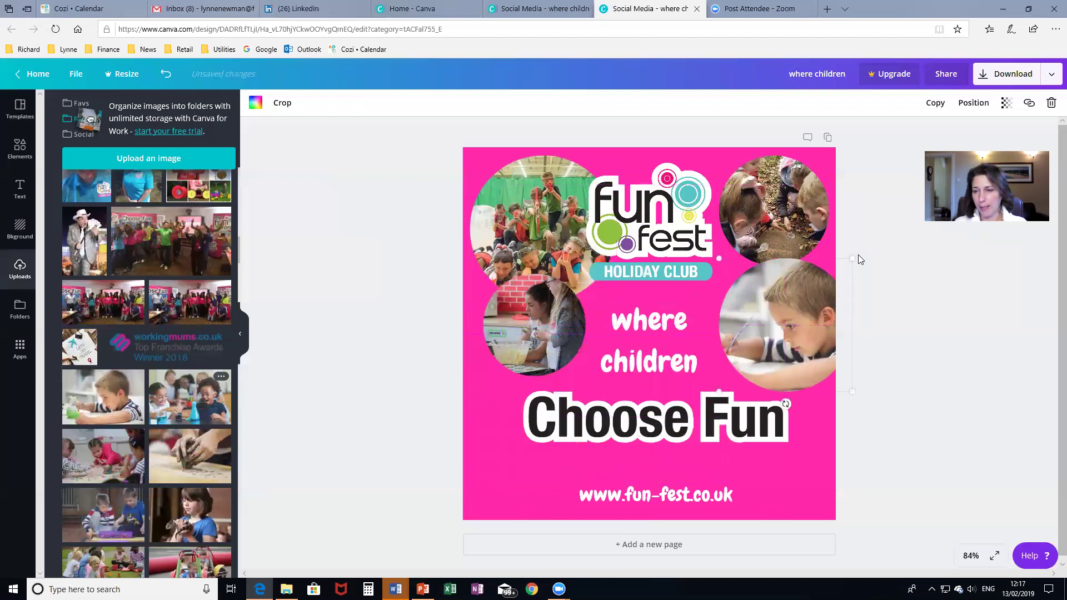
pyautogui.moveTo(853, 258); pyautogui.dragTo(826, 284)
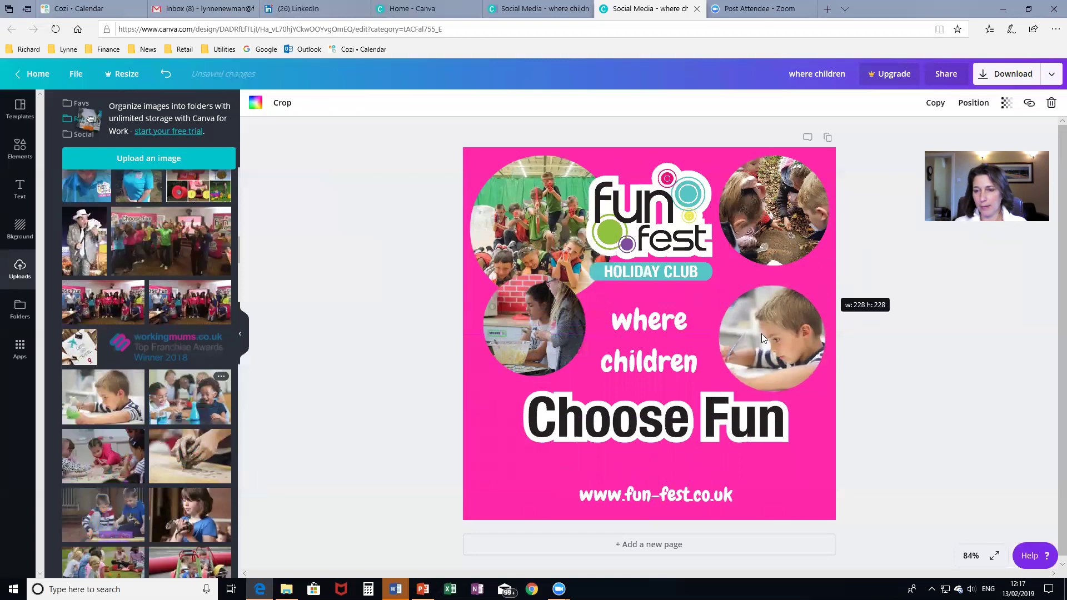
pyautogui.moveTo(760, 335); pyautogui.dragTo(776, 301)
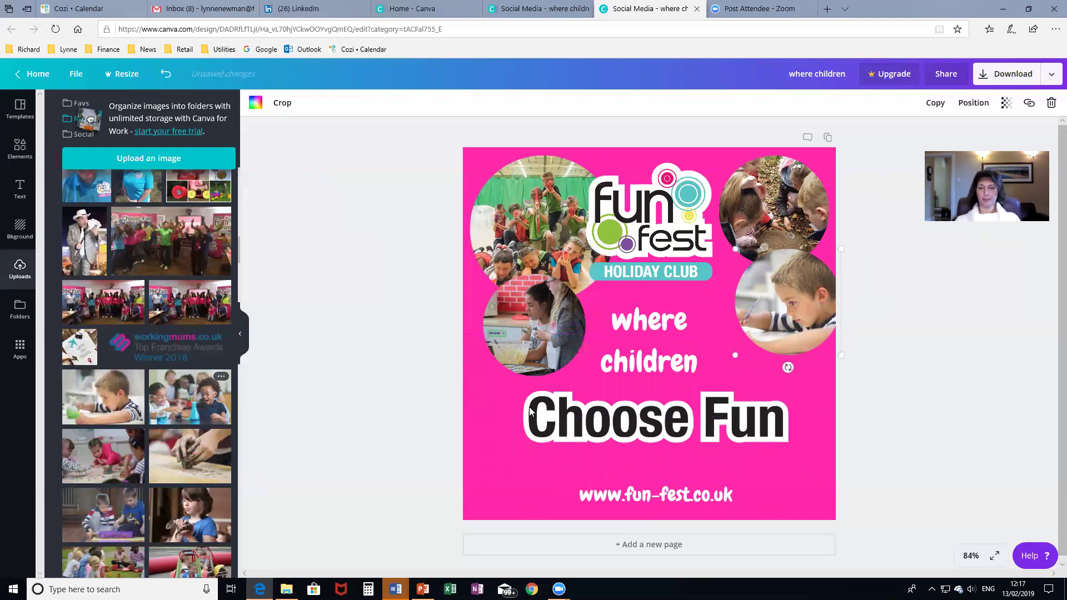
pyautogui.click(378, 426)
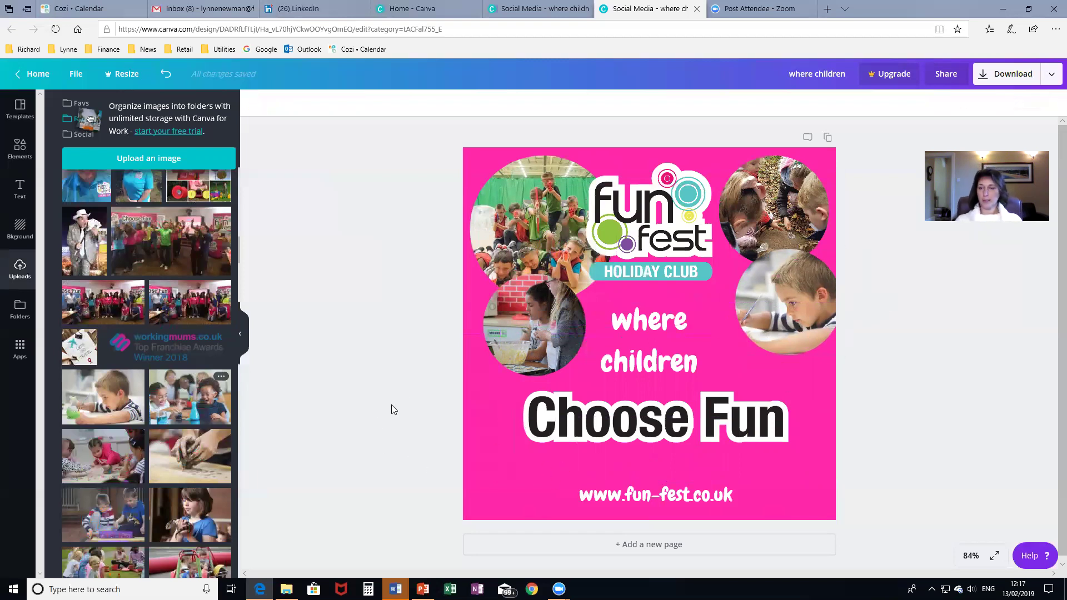